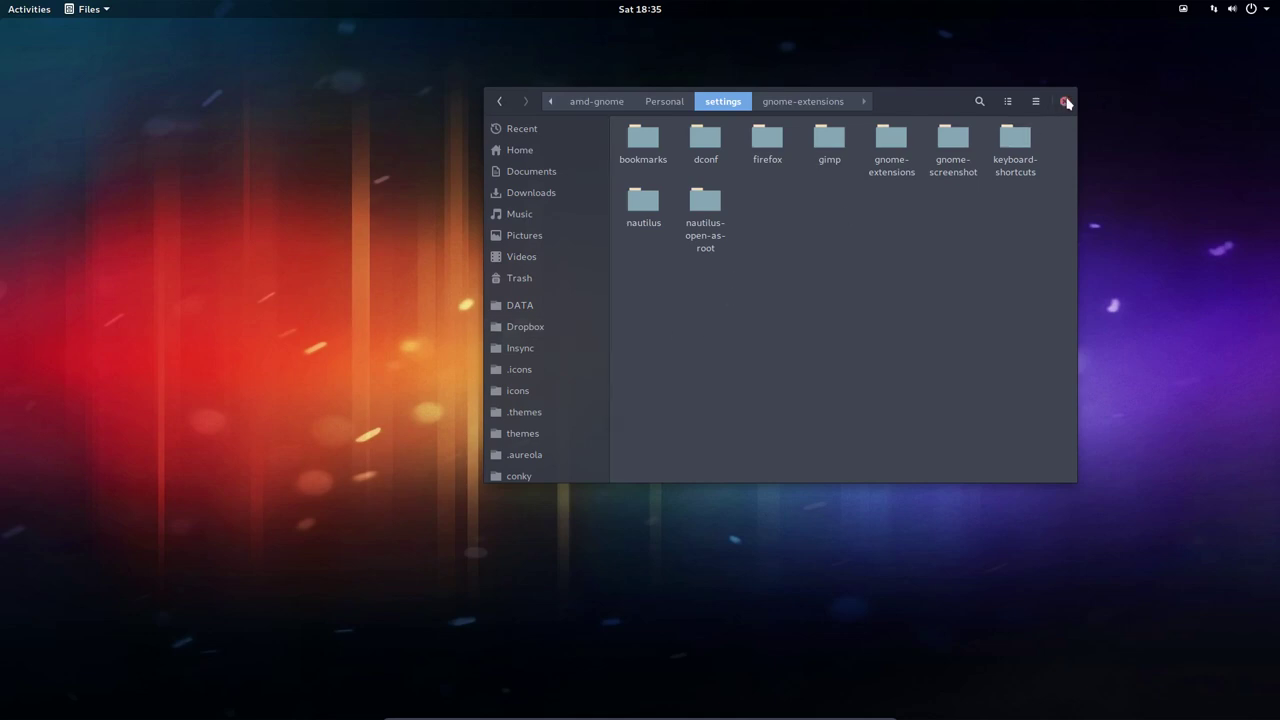
- Go up from the settings folder to the amd-gnome folder and clear the selection
drag(928, 110, 823, 188)
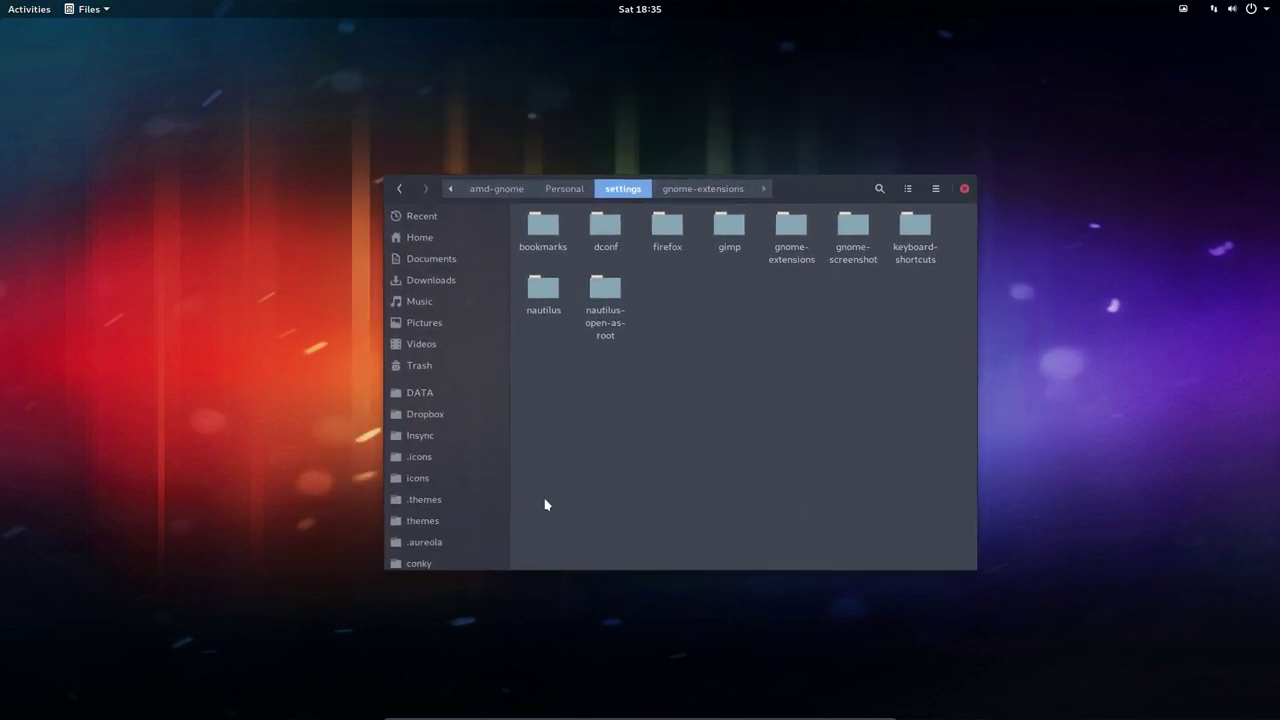
click(540, 192)
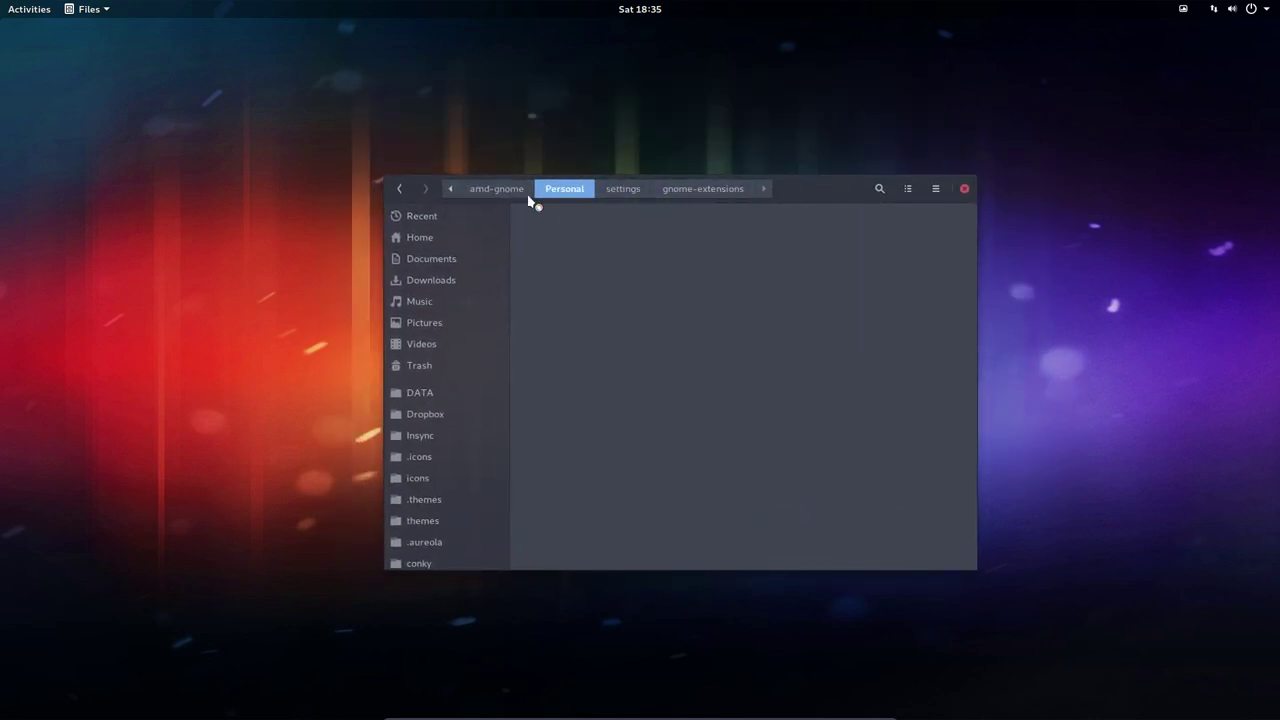
click(509, 192)
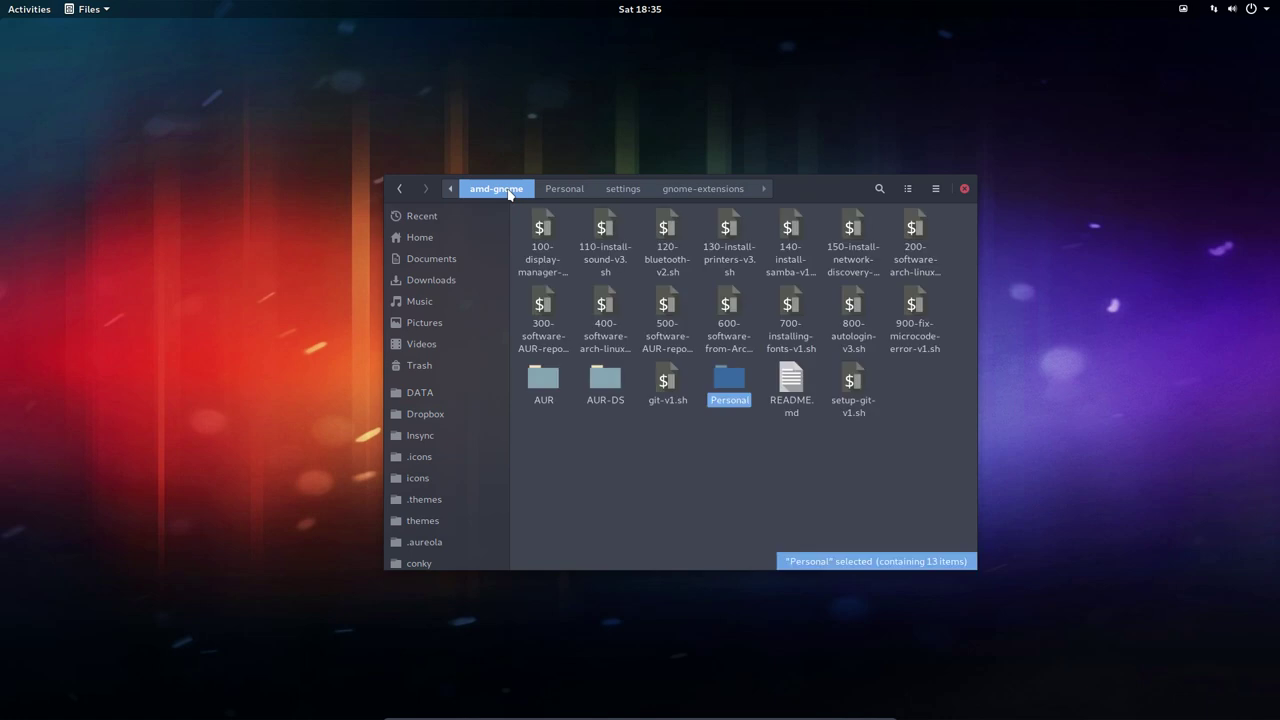
click(717, 442)
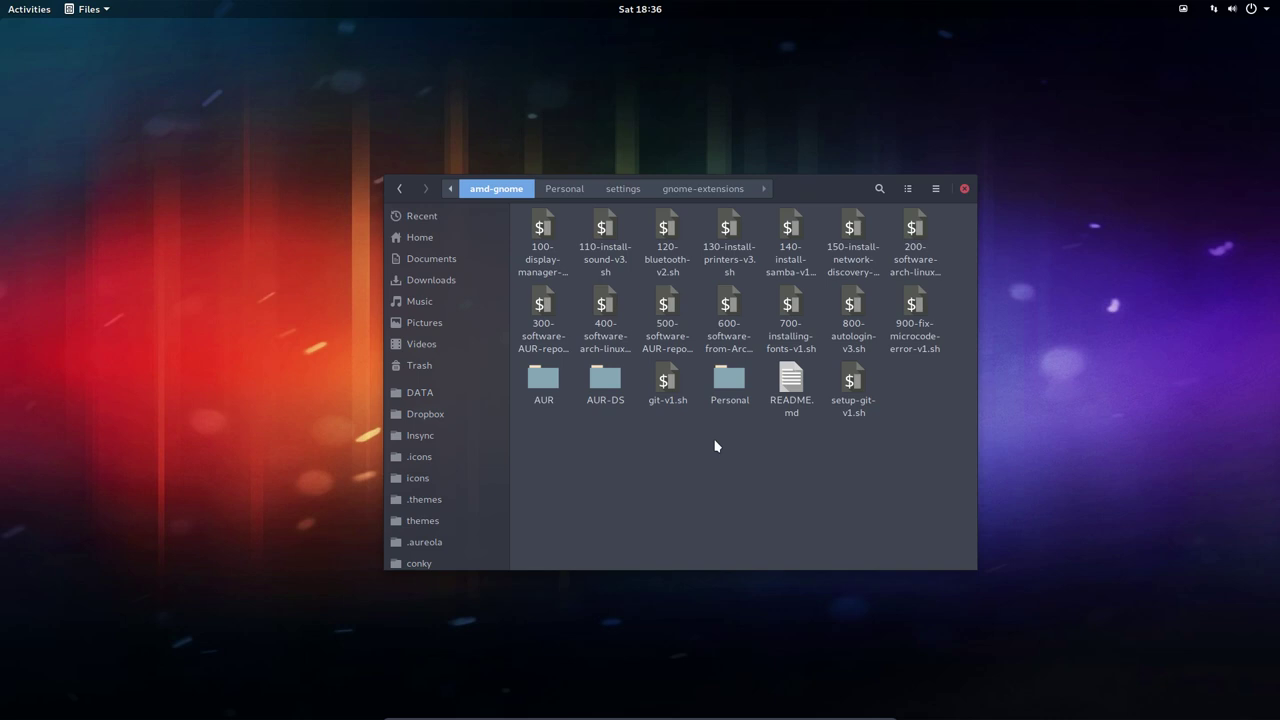
- Open the file manager preferences and enable the action to create symbolic links
click(89, 10)
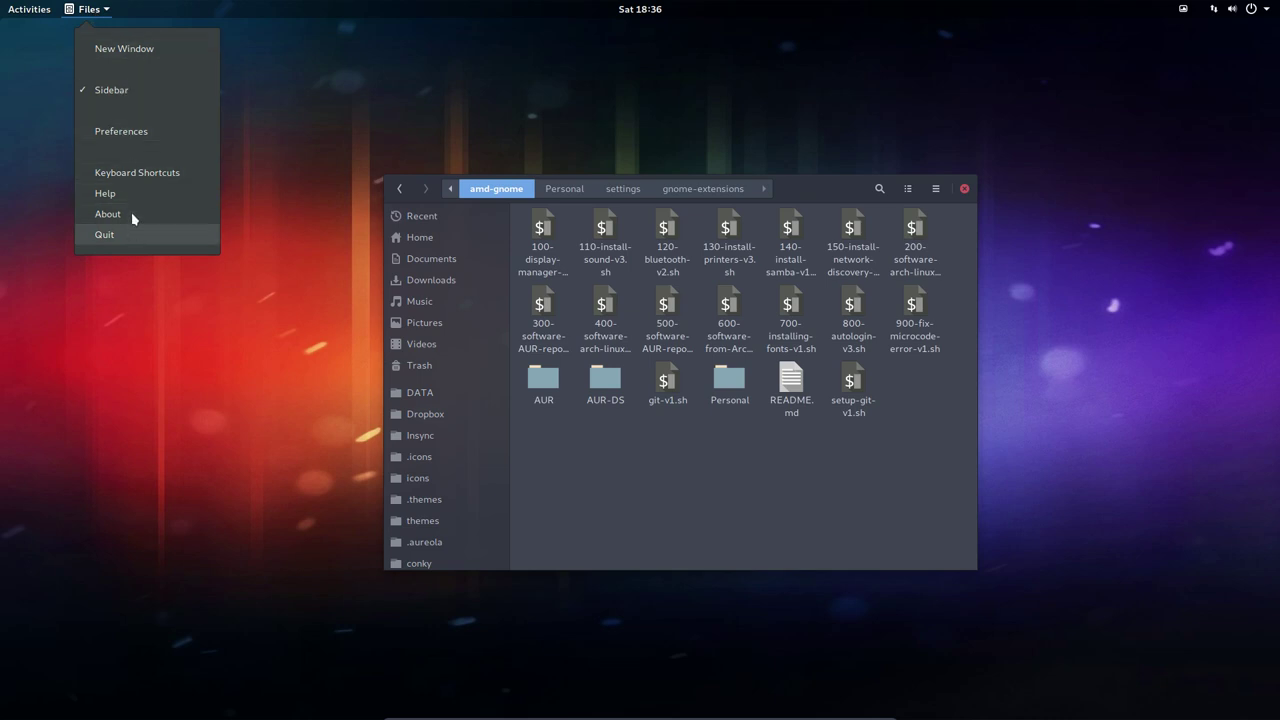
click(133, 143)
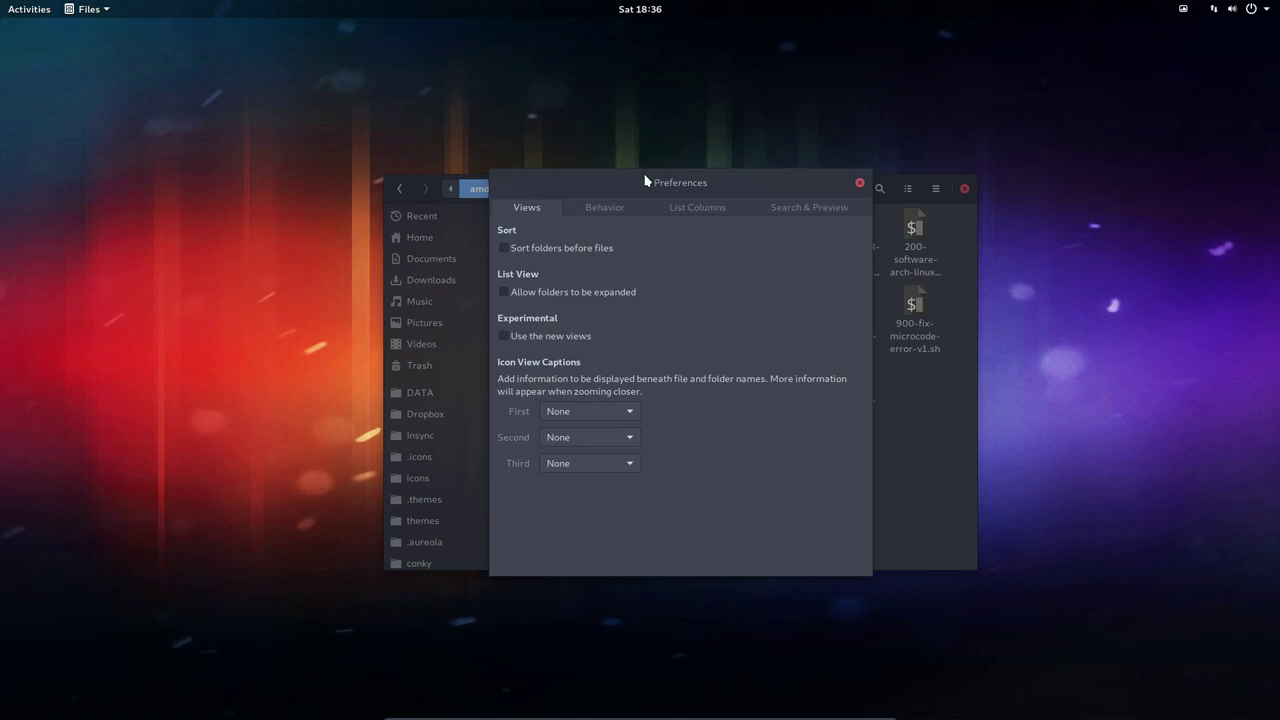
drag(666, 184, 562, 71)
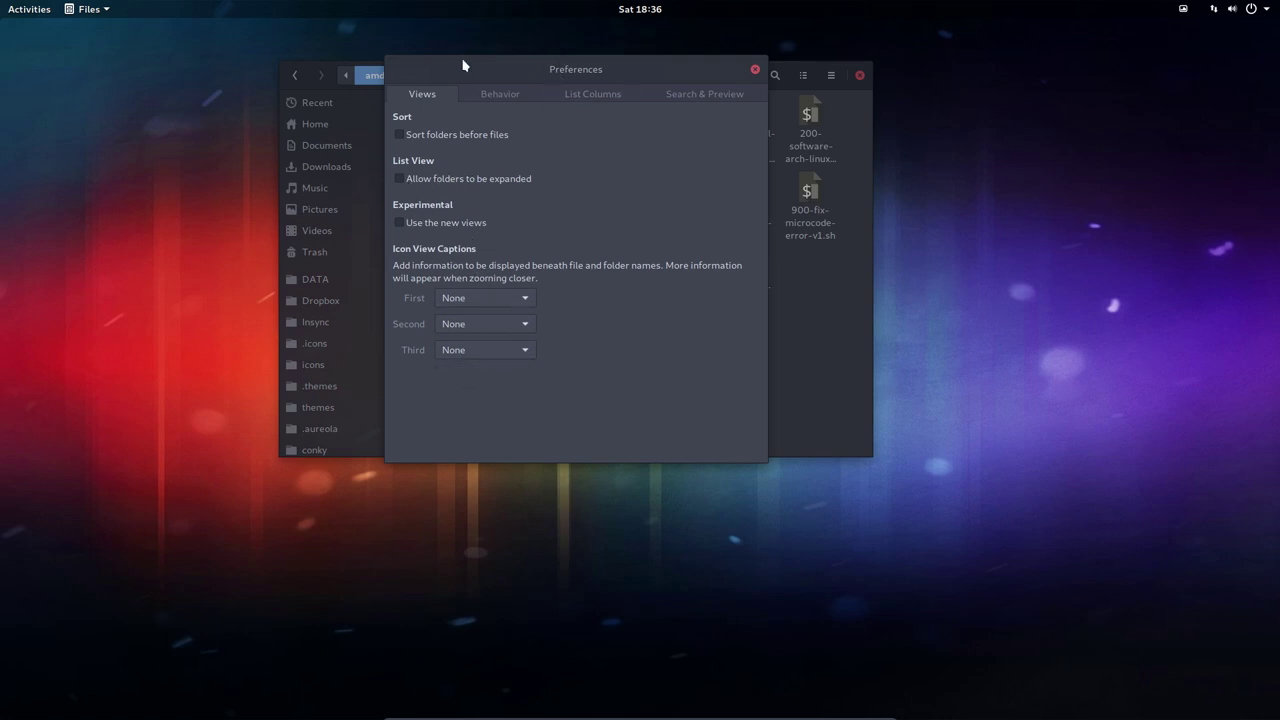
click(502, 97)
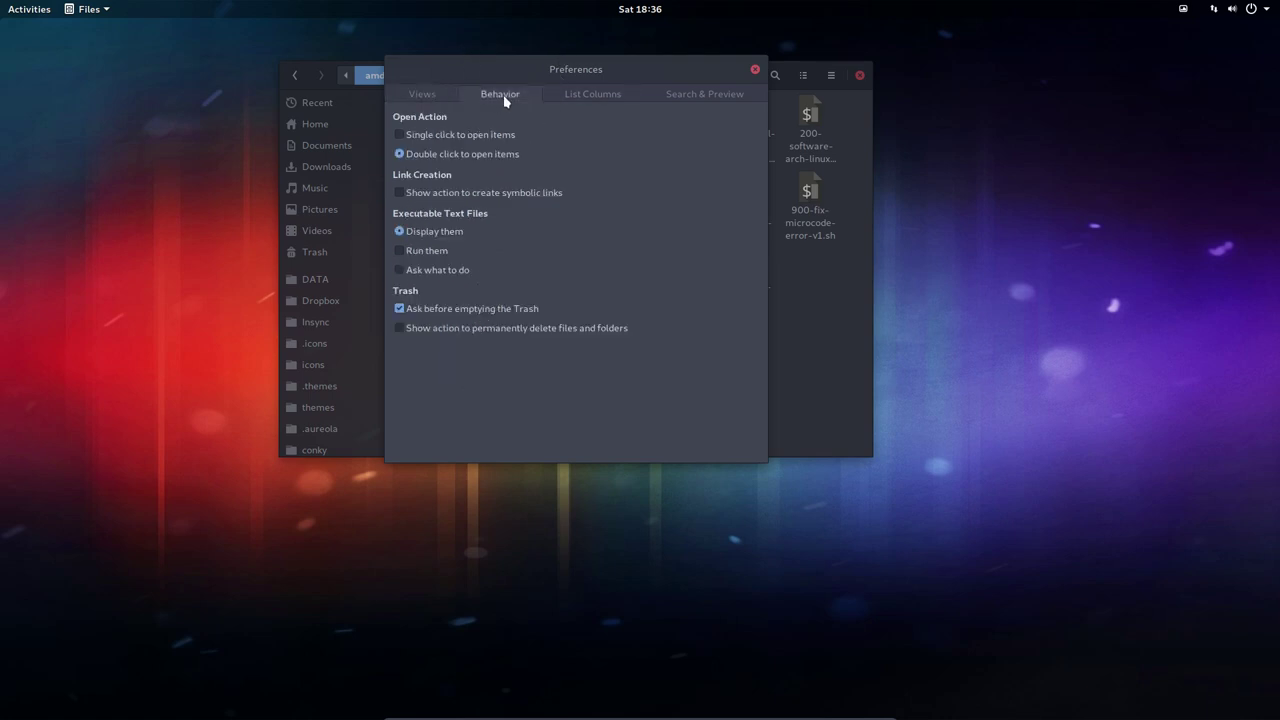
click(432, 196)
drag(591, 75, 575, 138)
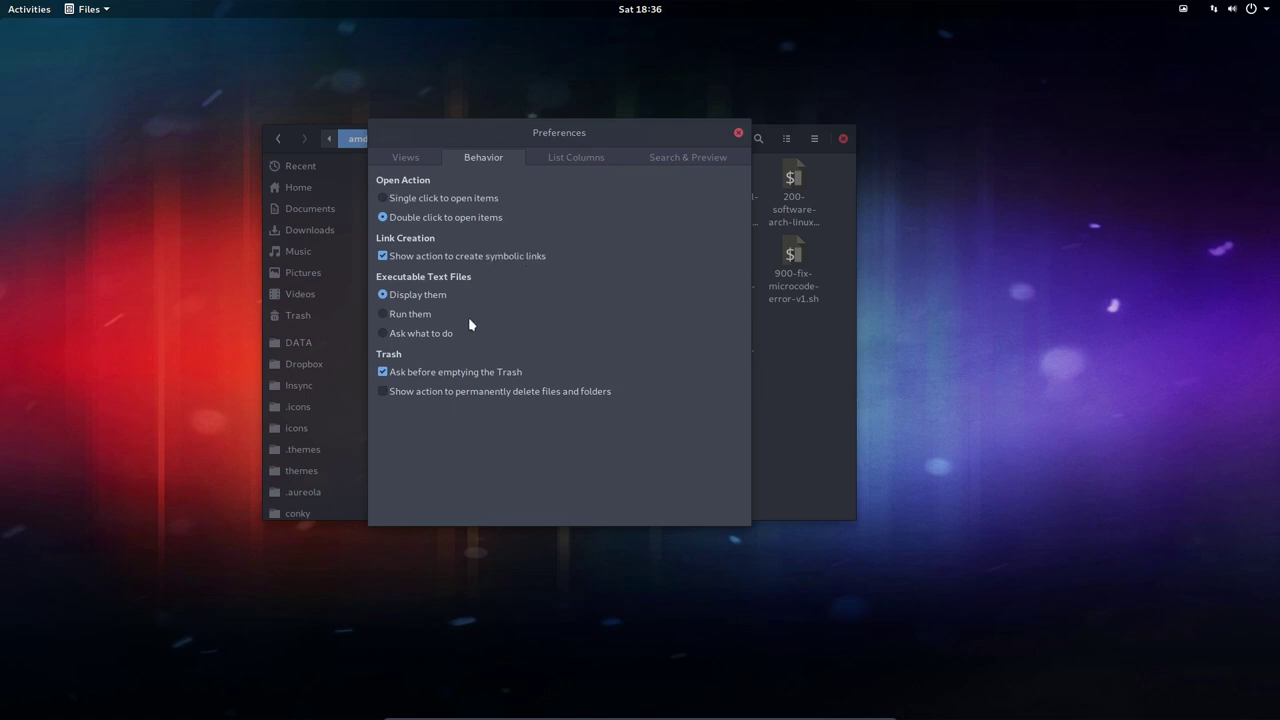
- Try to set the thumbnail file-size limit to 100000 MB in the search and preview preferences
click(574, 159)
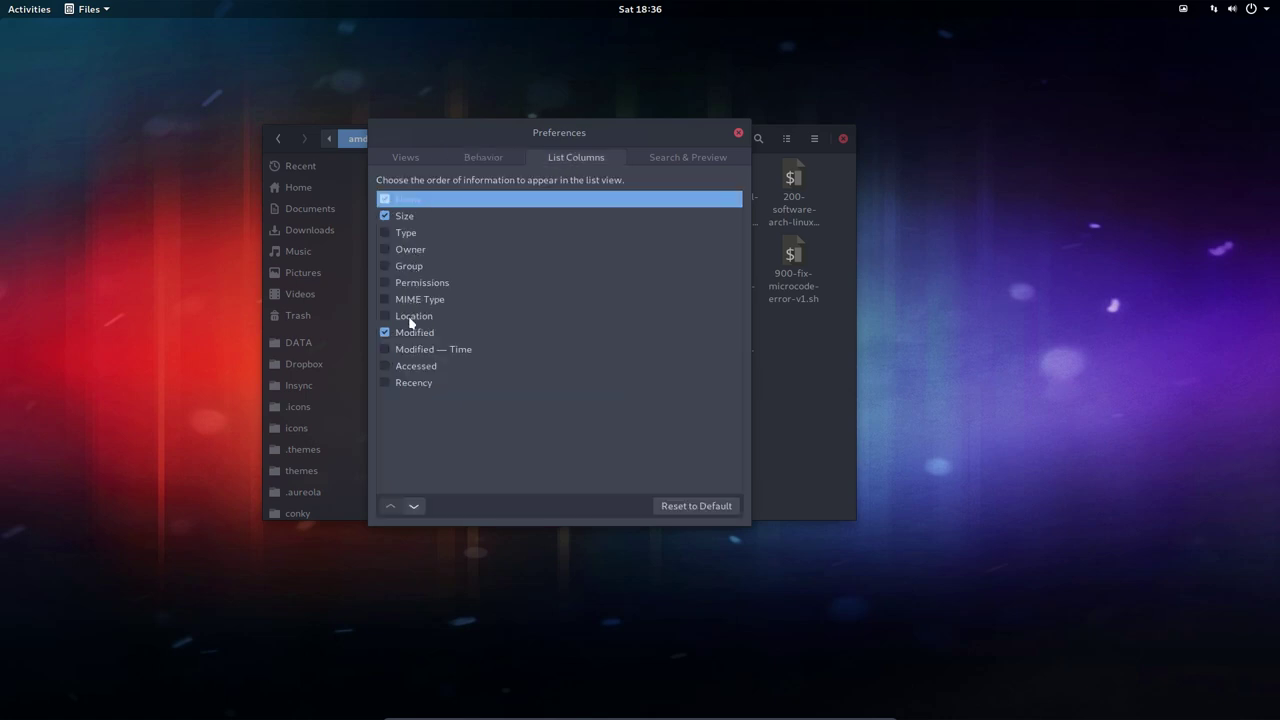
click(685, 160)
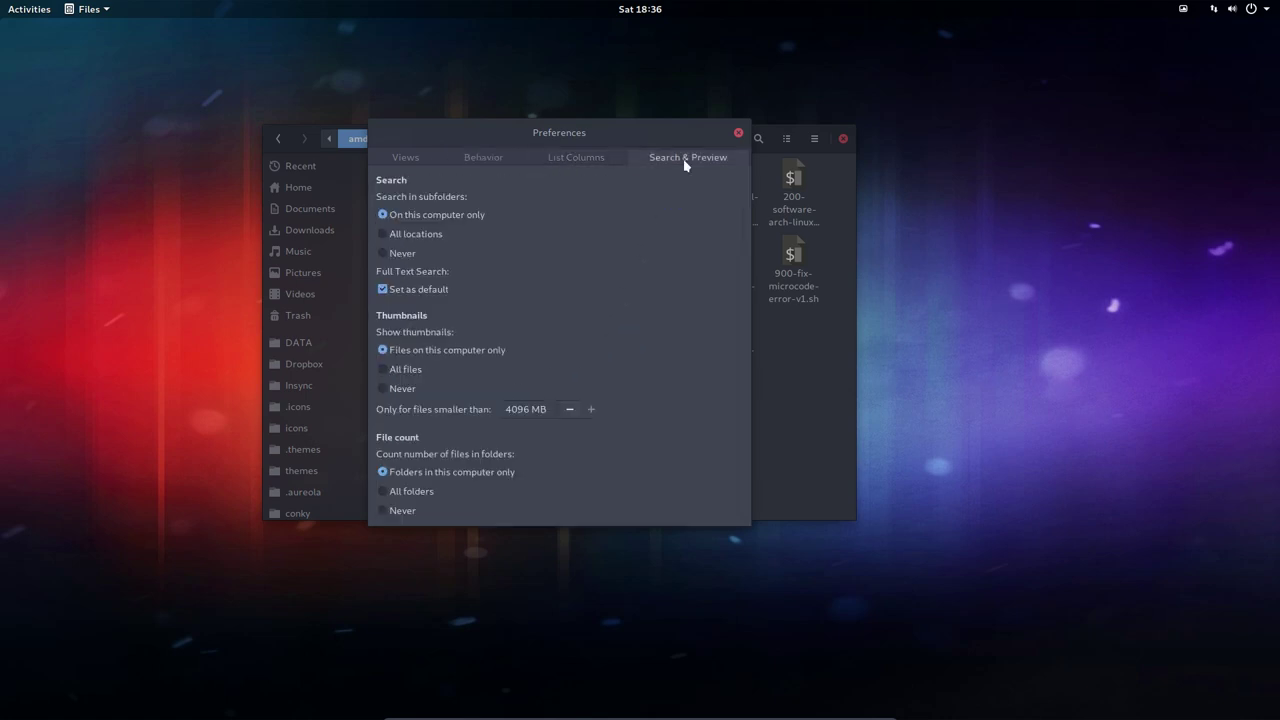
click(592, 412)
click(570, 413)
drag(531, 410, 479, 412)
text(100000)
key(Return)
- Lower the thumbnail file-size limit four increments, raise it four increments again, and close the preferences
click(570, 410)
click(570, 410)
click(570, 410)
click(570, 410)
click(591, 410)
click(591, 410)
click(591, 410)
click(591, 410)
click(738, 134)
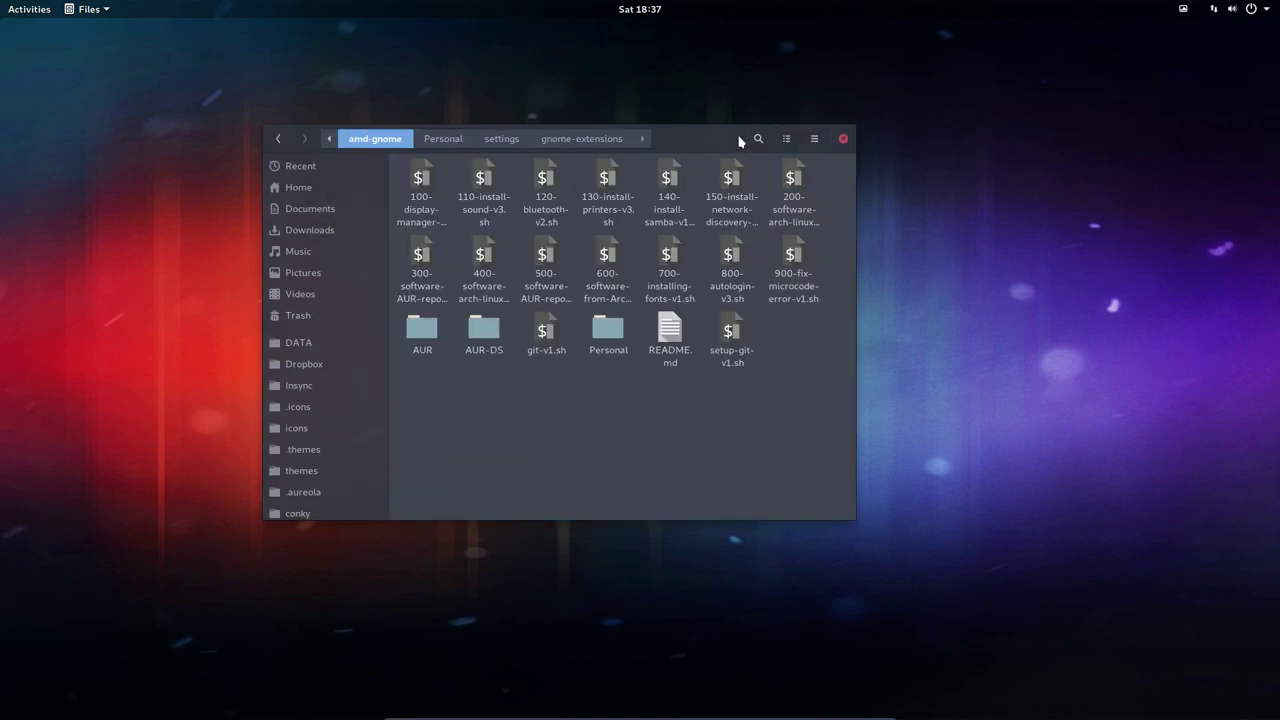
- Examine the date, file type and full-text filters available for searching the amd-gnome folder
drag(687, 138, 619, 72)
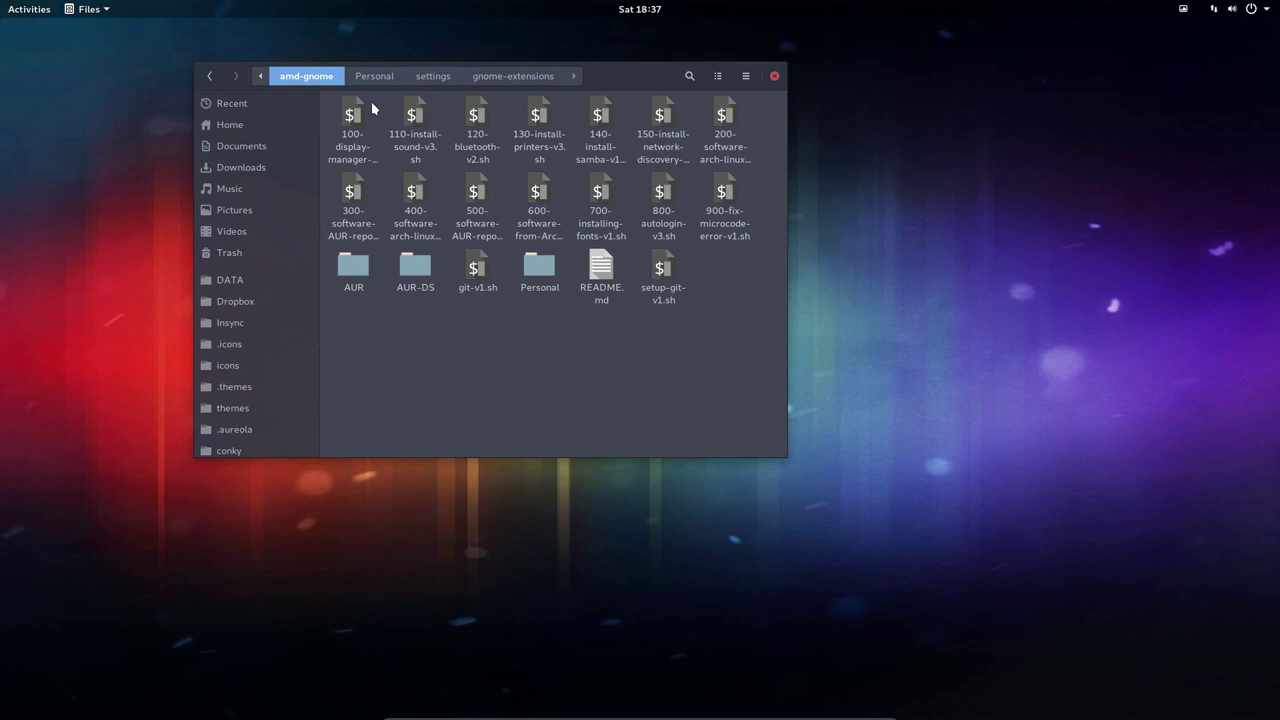
click(689, 77)
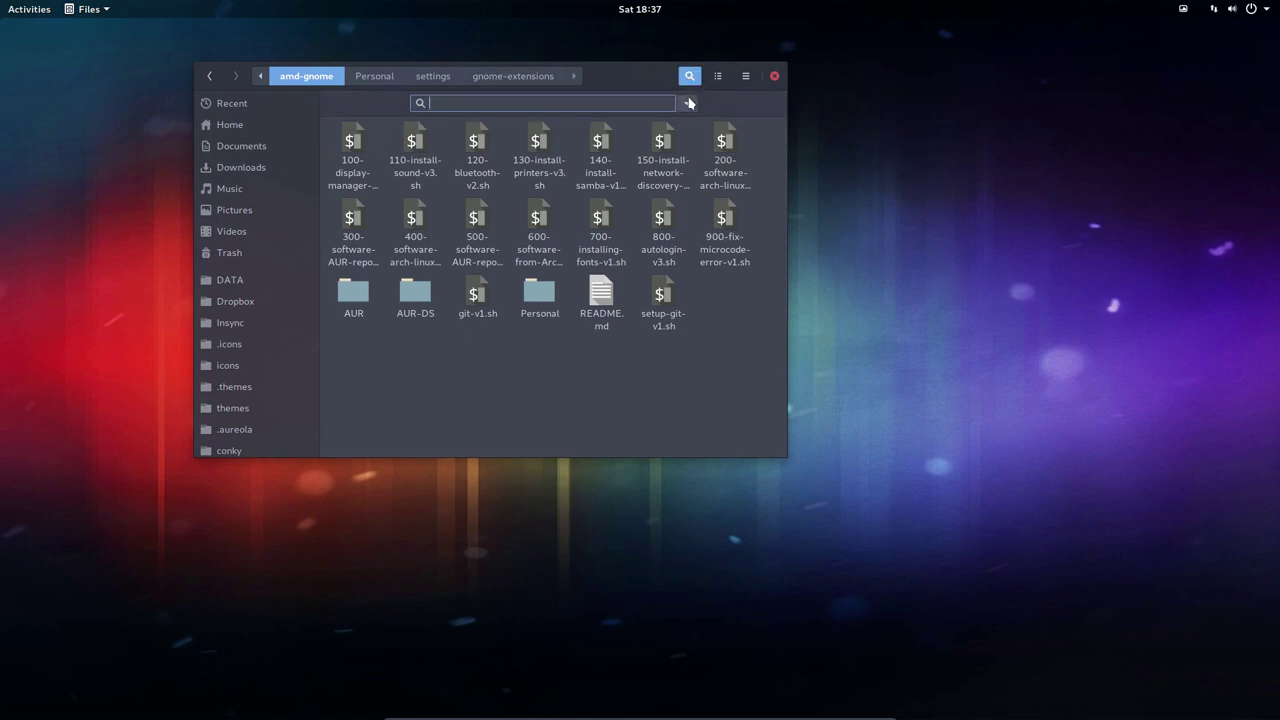
click(687, 104)
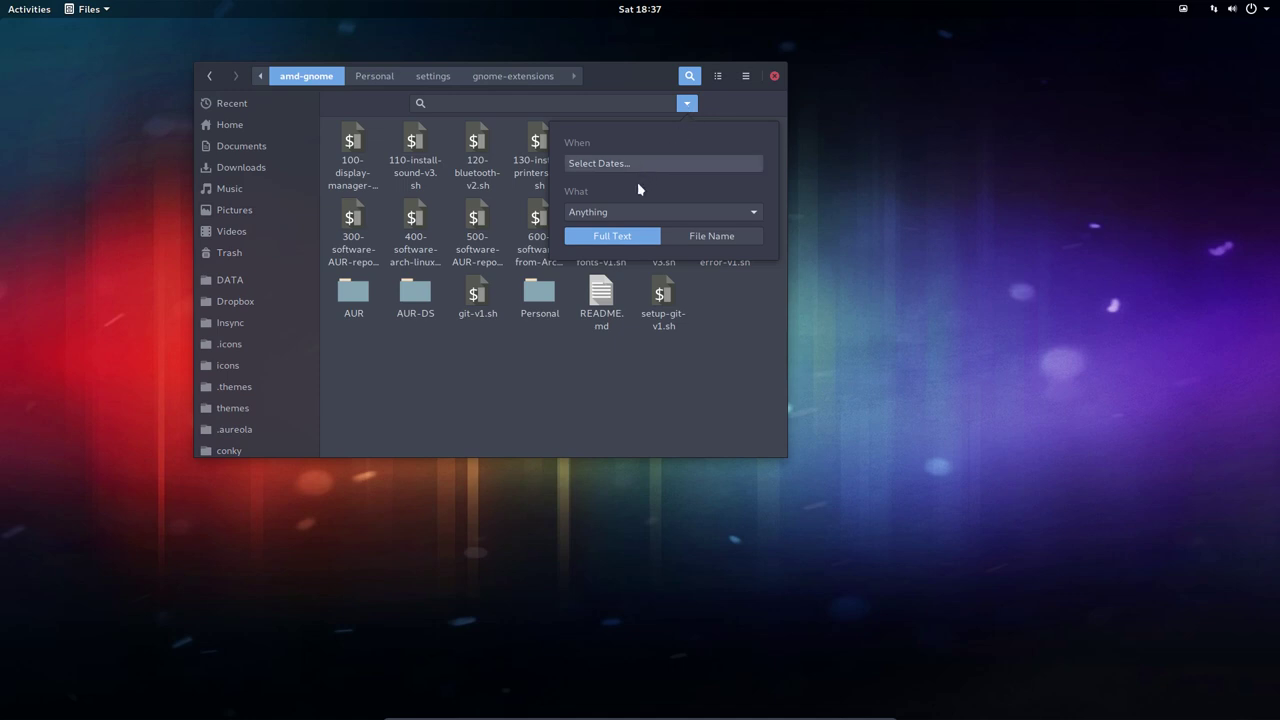
click(665, 215)
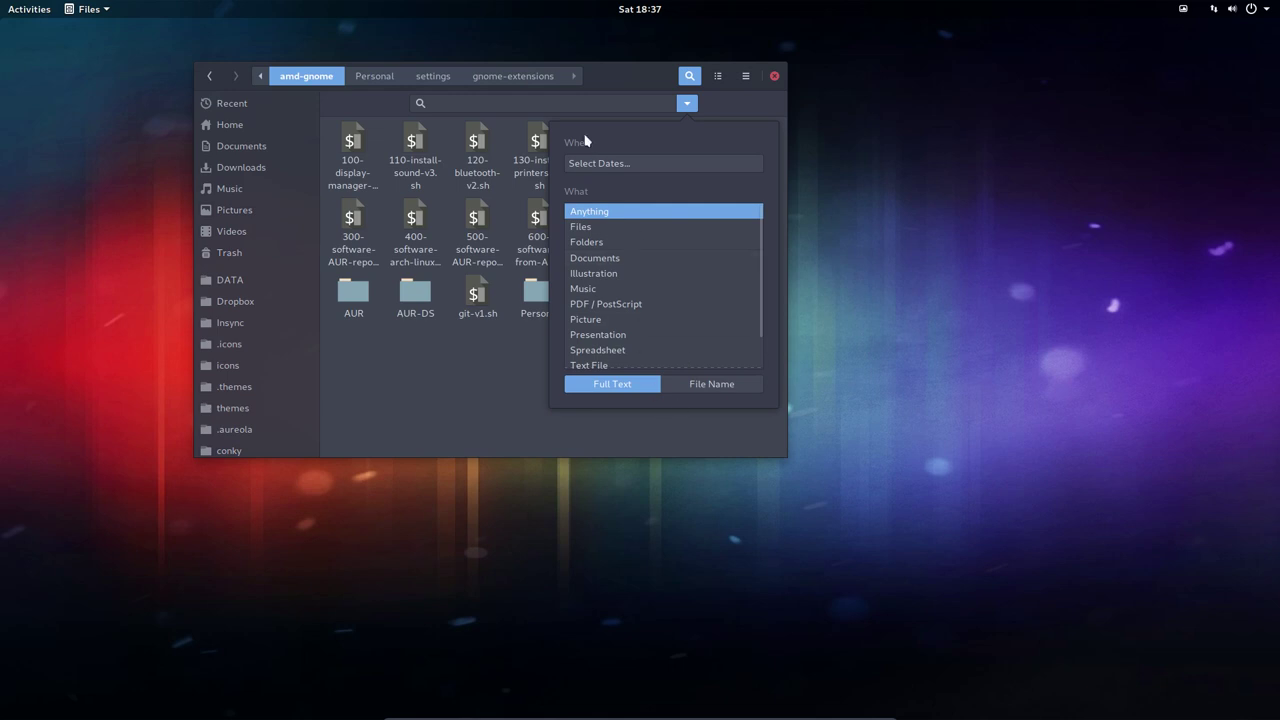
click(687, 103)
click(687, 105)
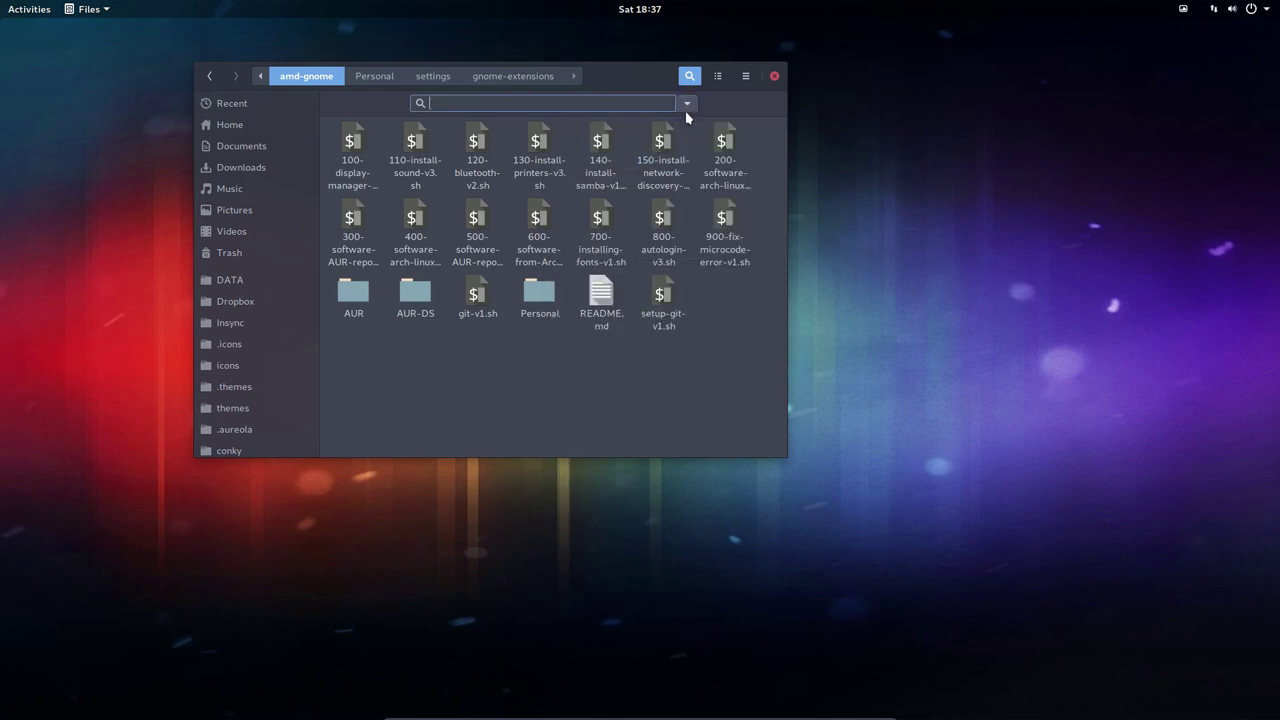
- Compare the folder's list and icon views, and inspect the zoom, sorting and hidden-file options
click(717, 76)
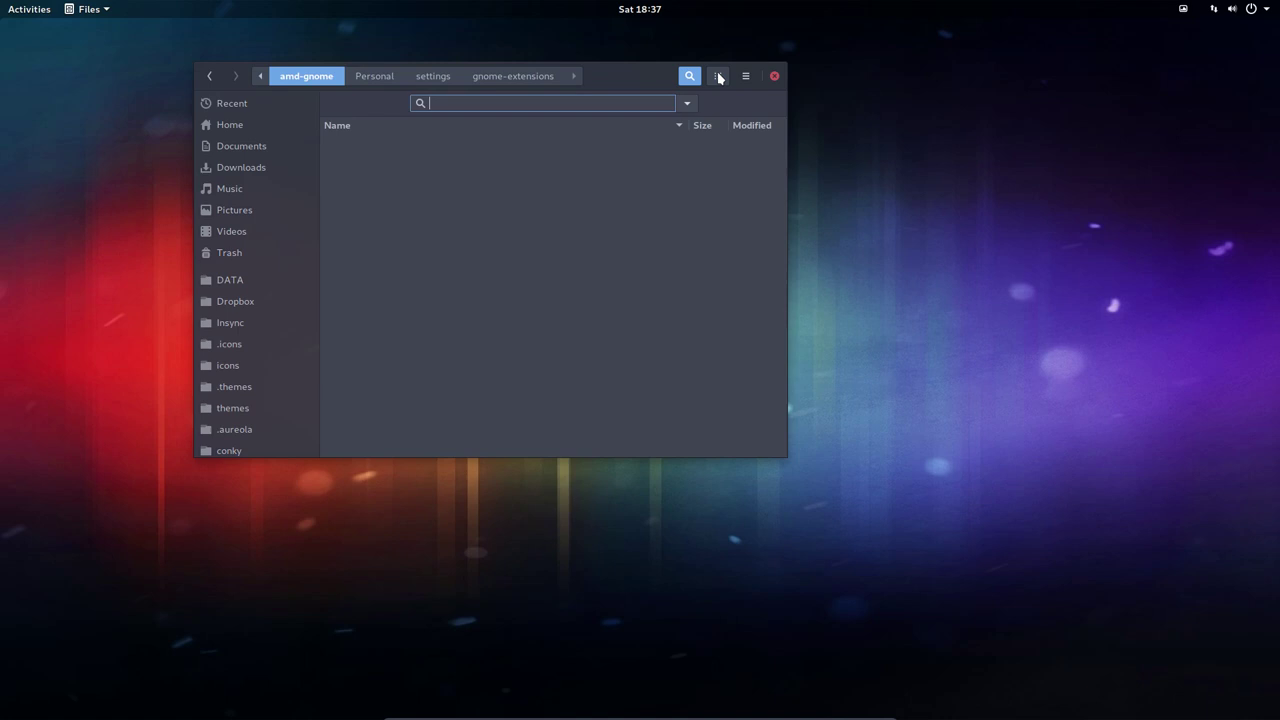
click(718, 77)
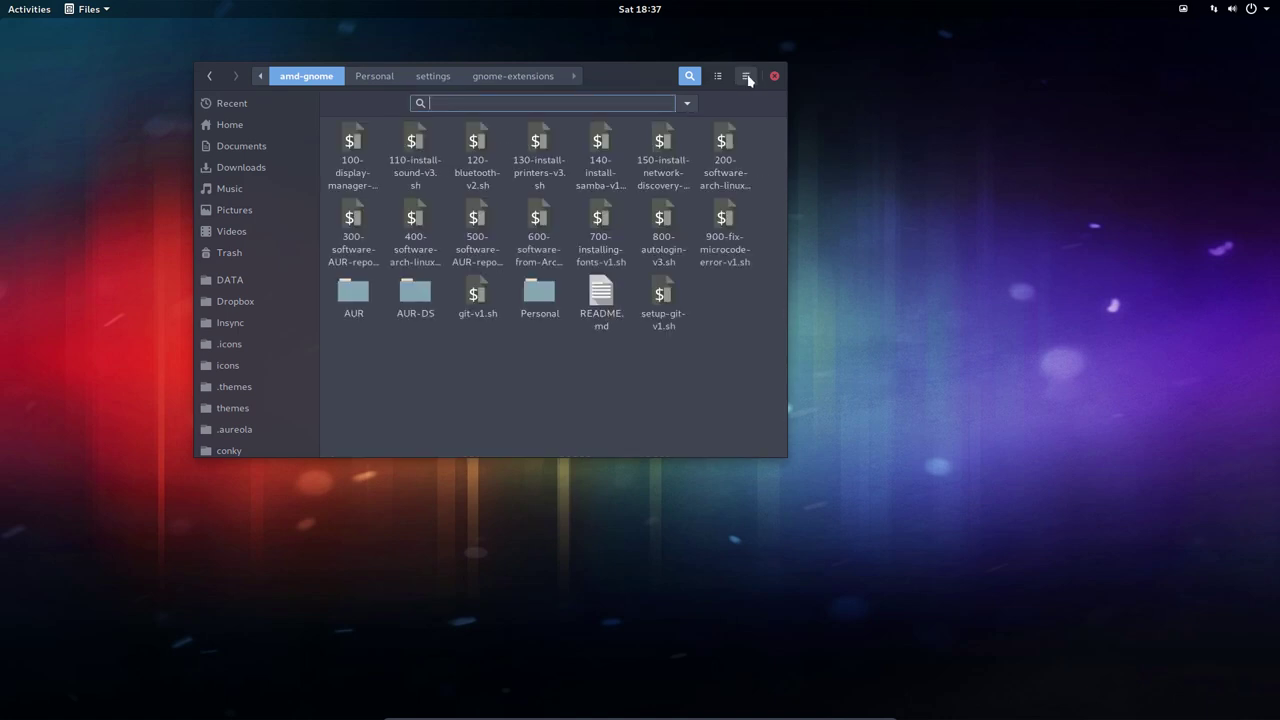
click(747, 78)
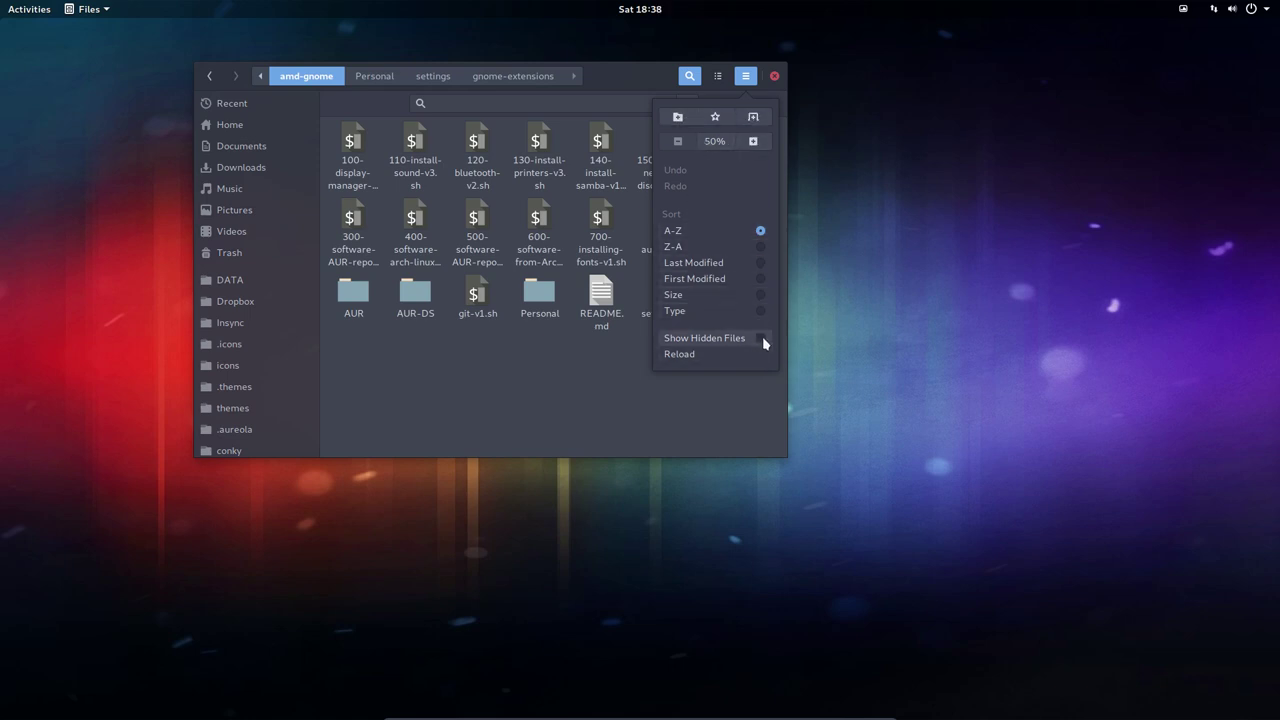
click(470, 386)
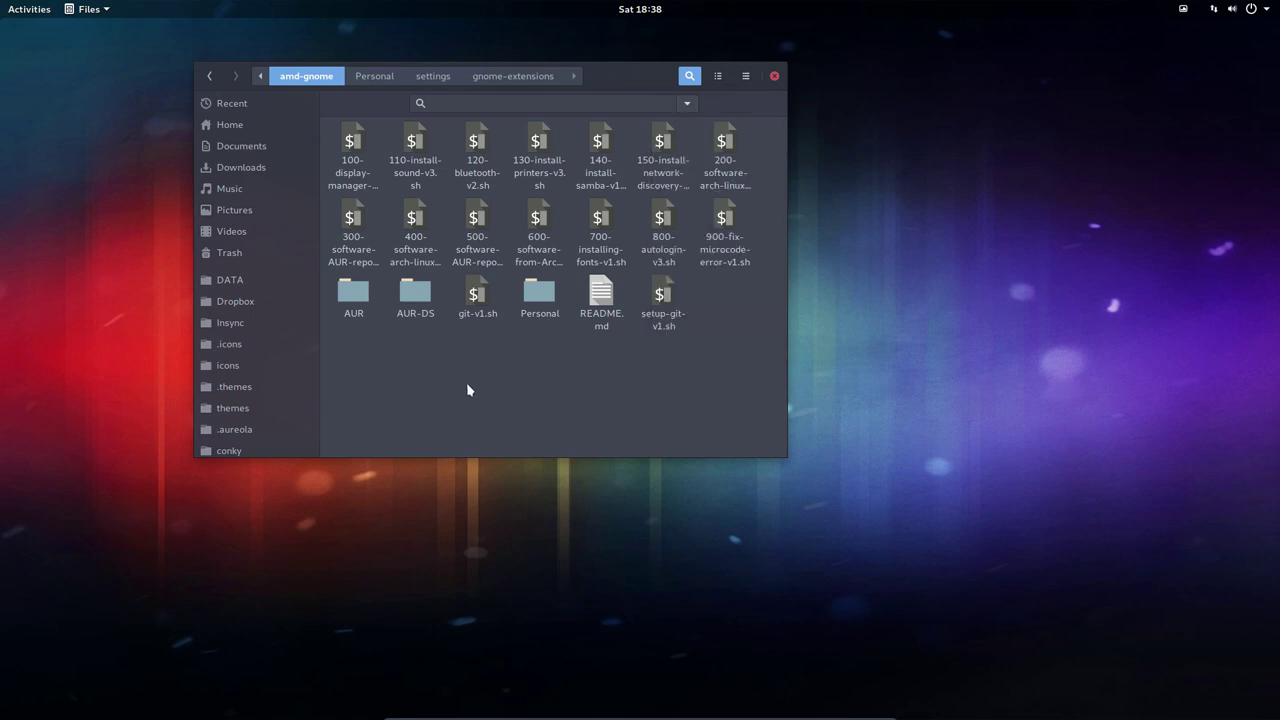
- Show hidden files in the Home folder and return to the amd-gnome folder
click(229, 124)
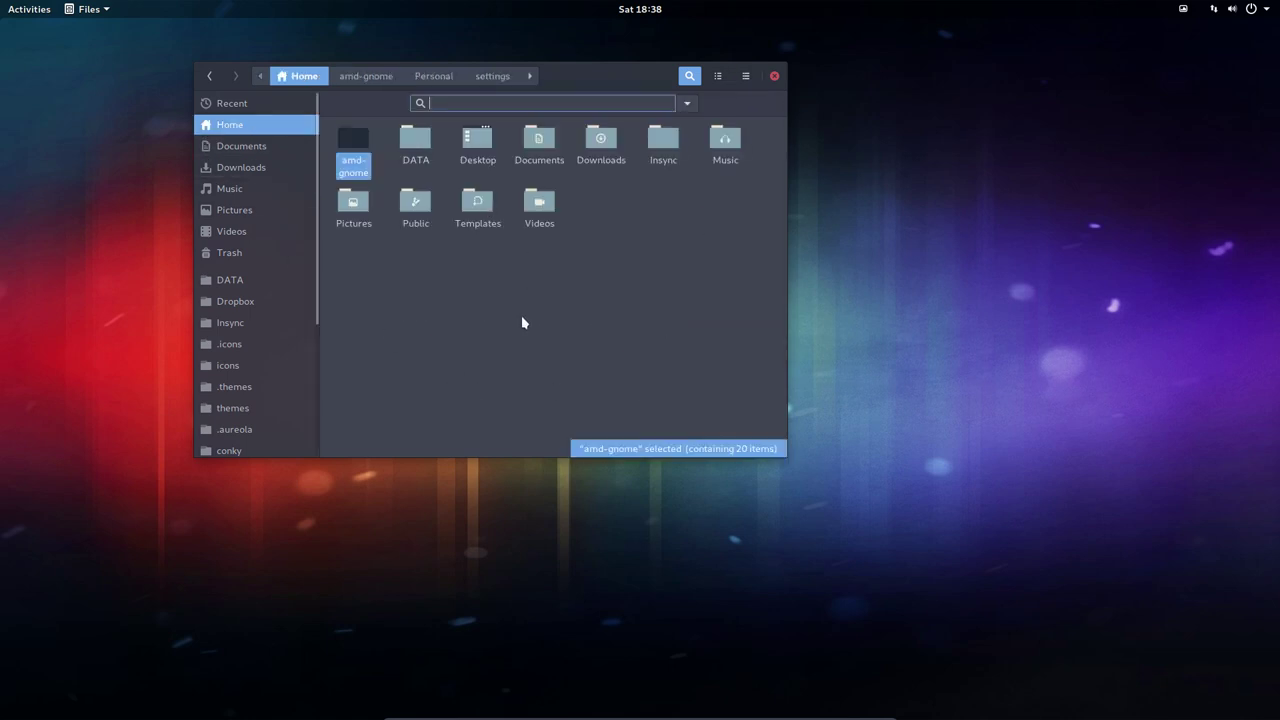
key(ctrl+h)
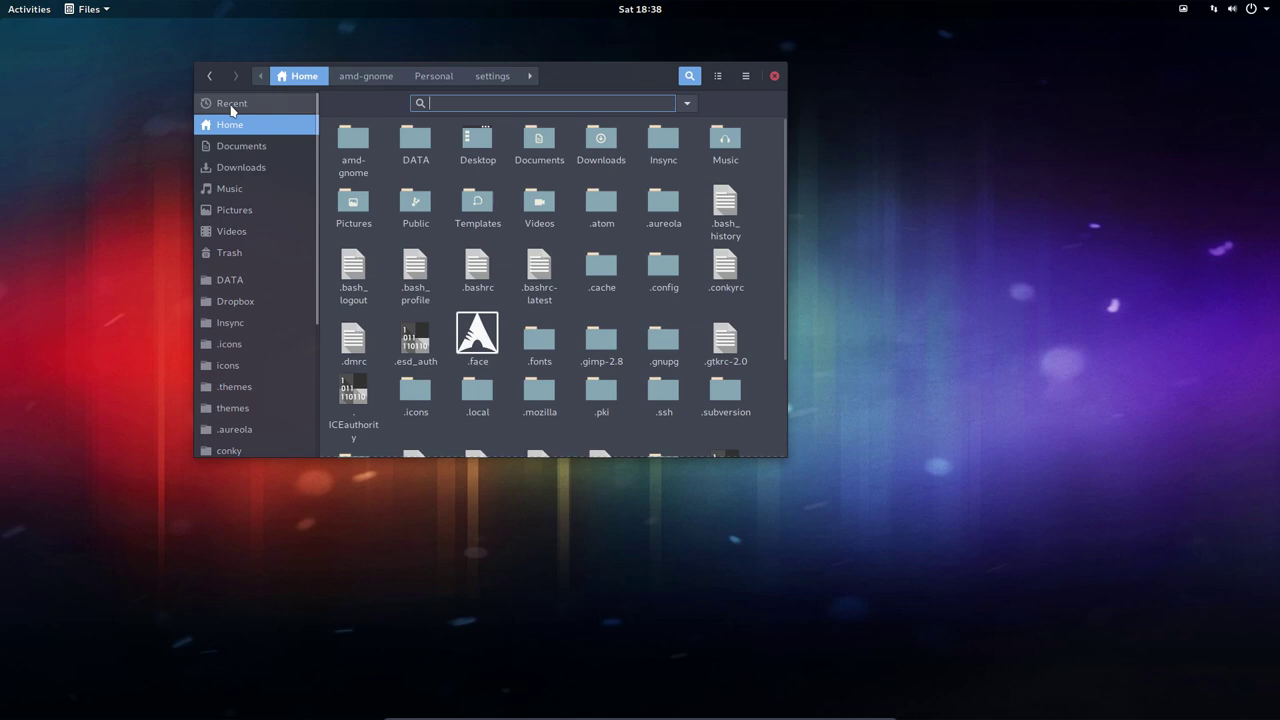
click(205, 74)
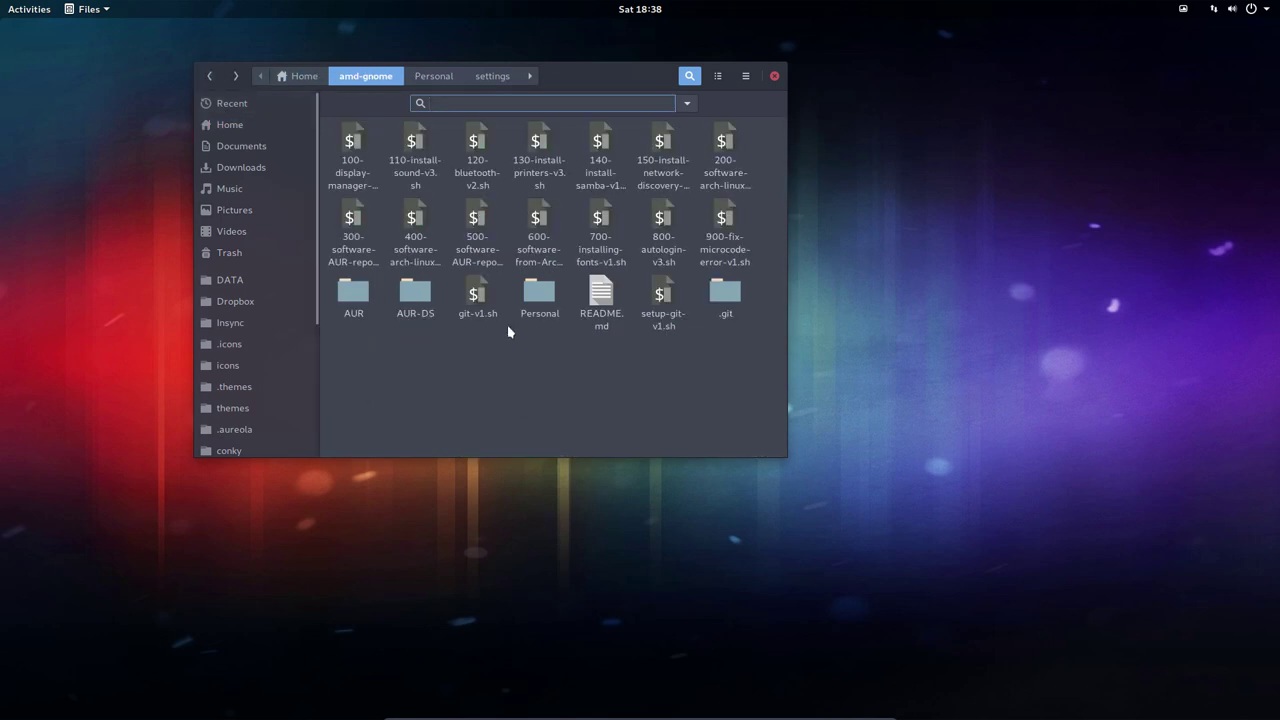
click(642, 379)
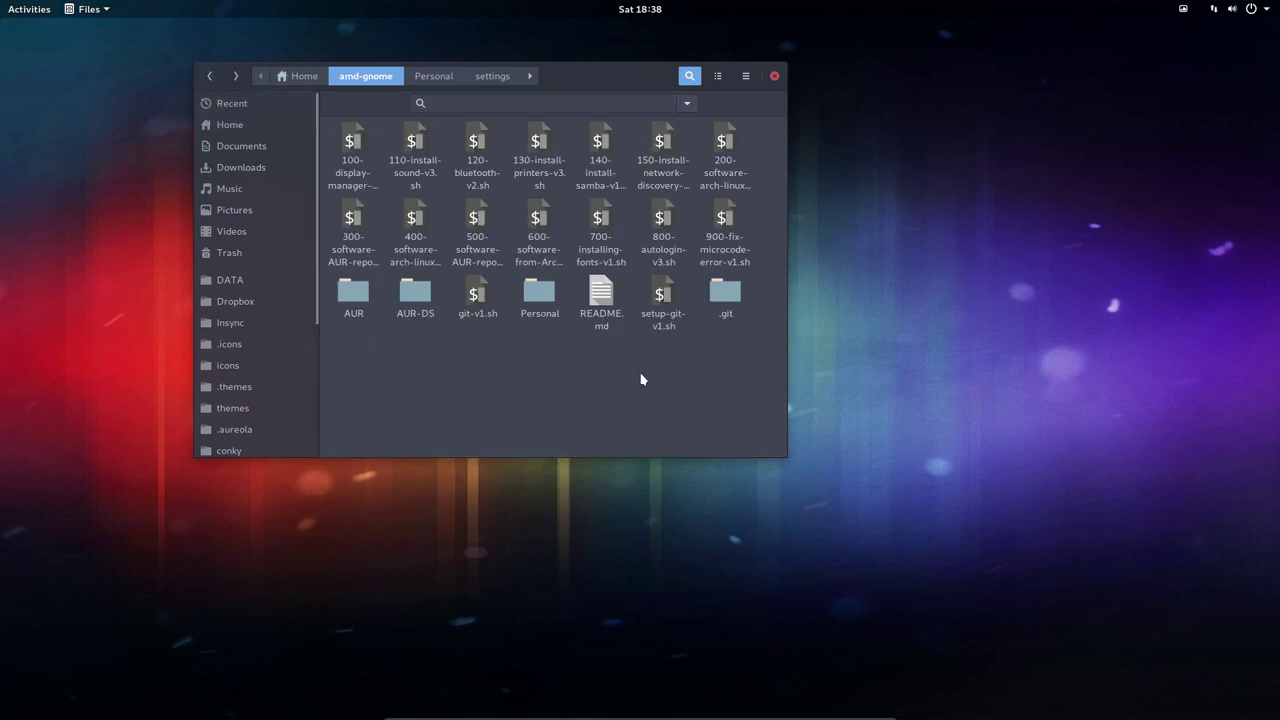
- Check the folder's context actions, and open the nautilus-open-as-root folder inside Personal/settings
right_click(451, 358)
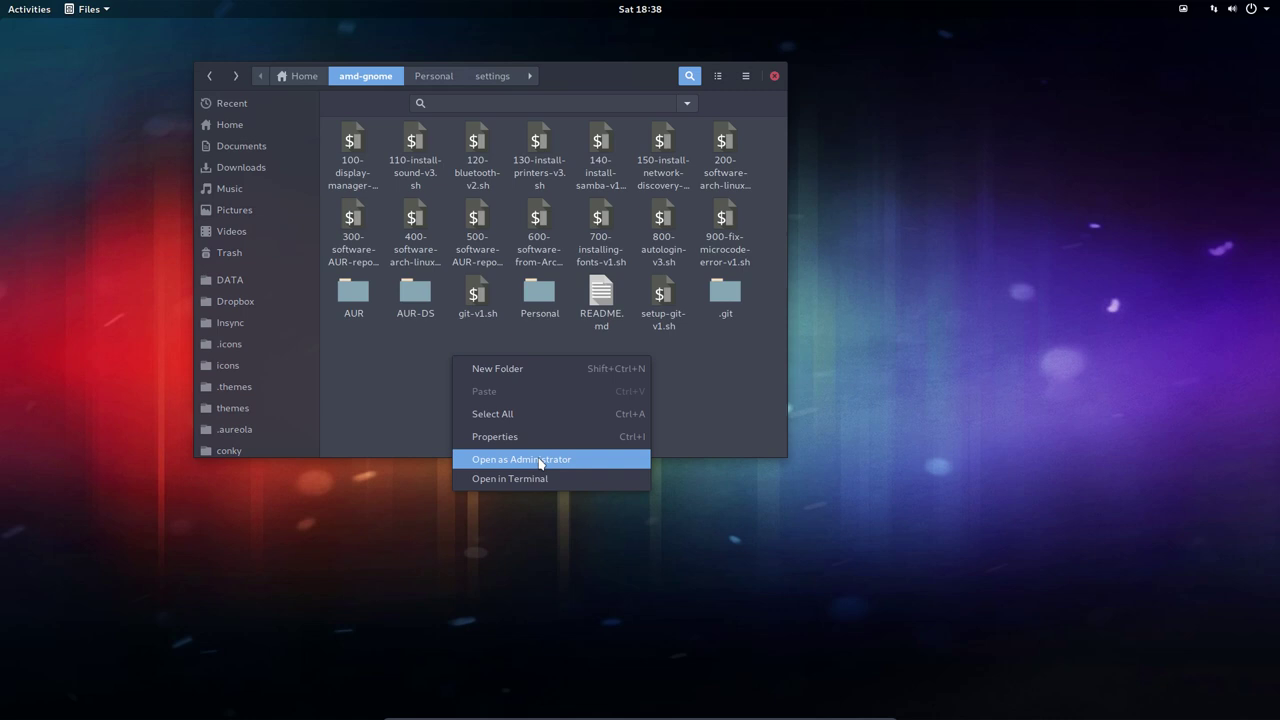
click(540, 292)
double_click(540, 292)
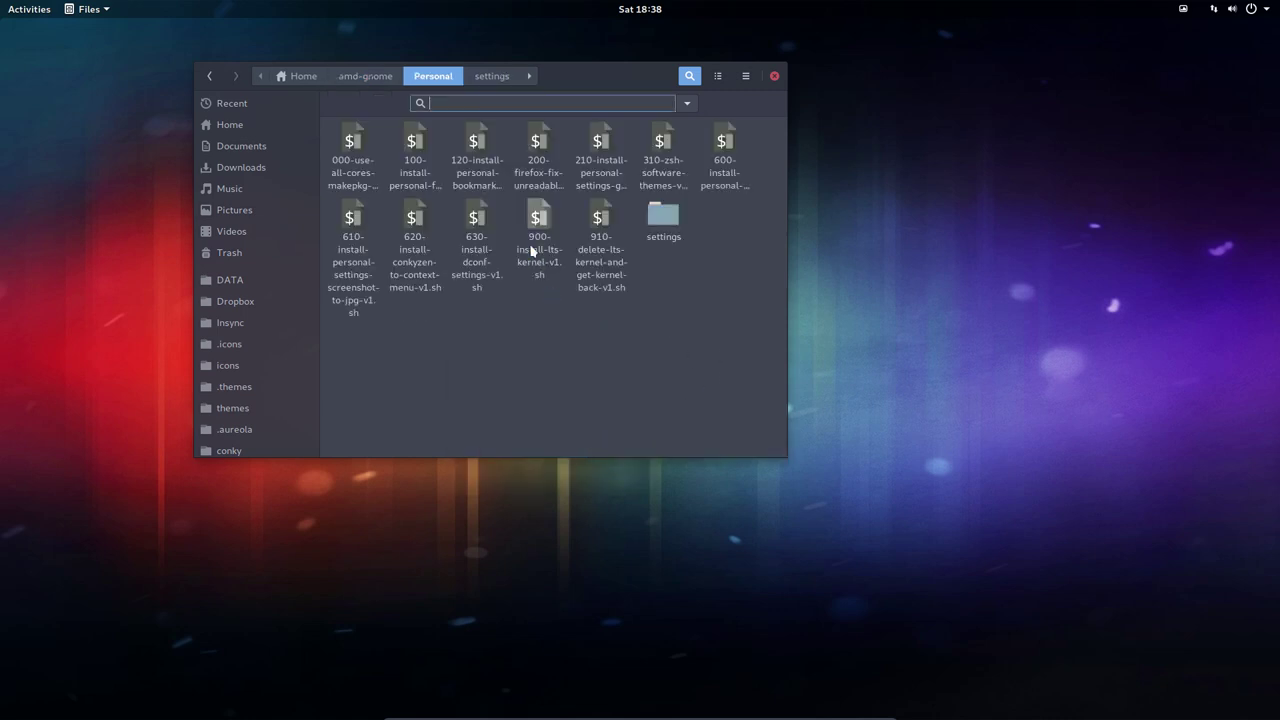
double_click(663, 218)
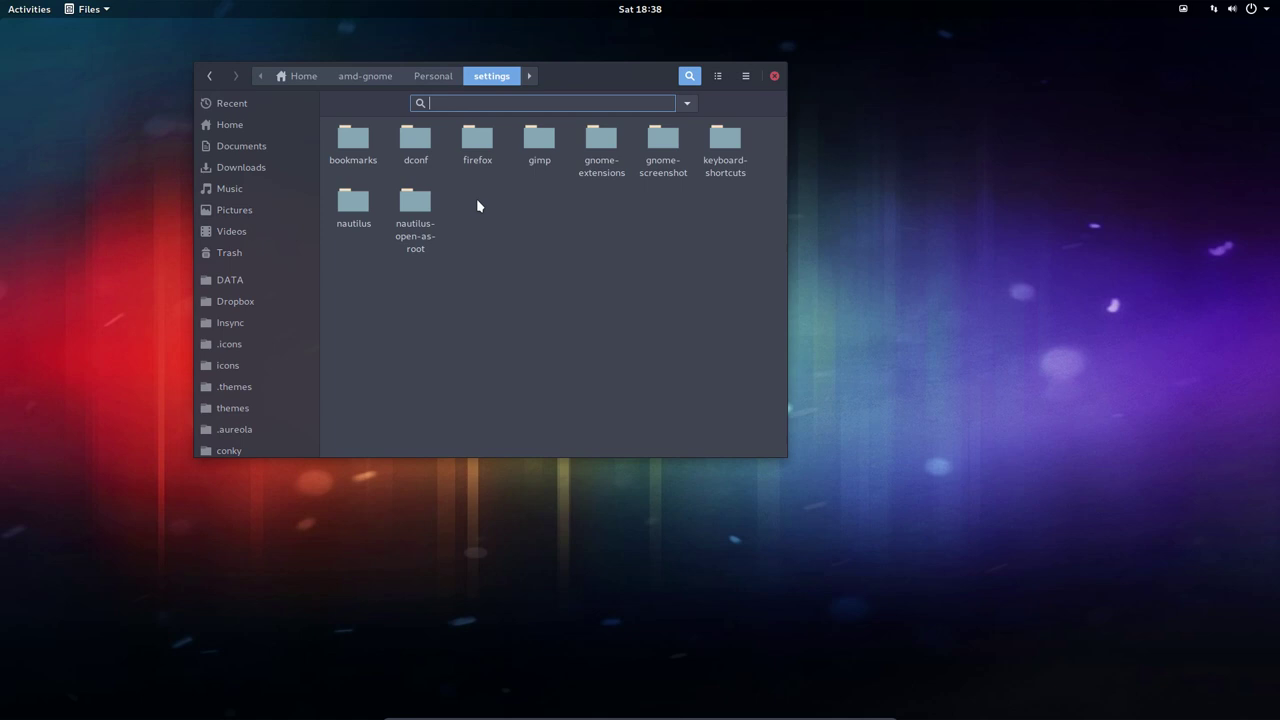
double_click(416, 203)
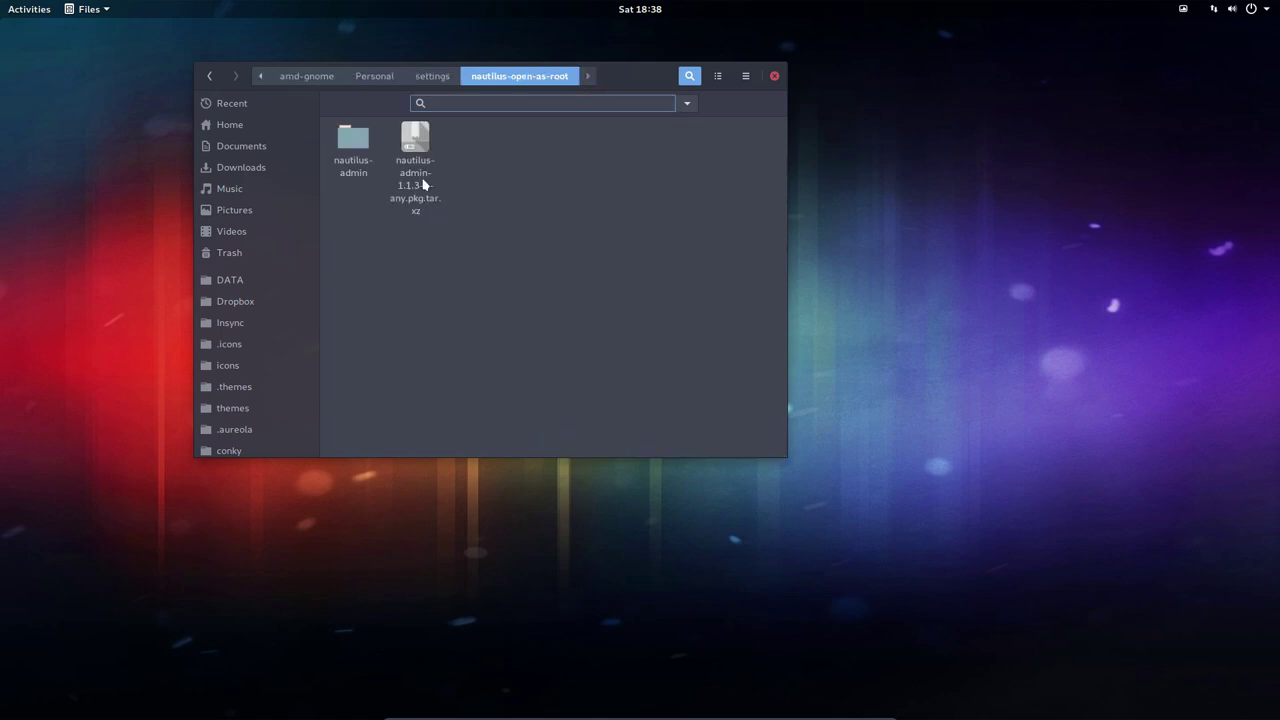
- Launch the installer for the nautilus-admin-1.1.3-1 package and cancel the reinstall transaction
click(426, 143)
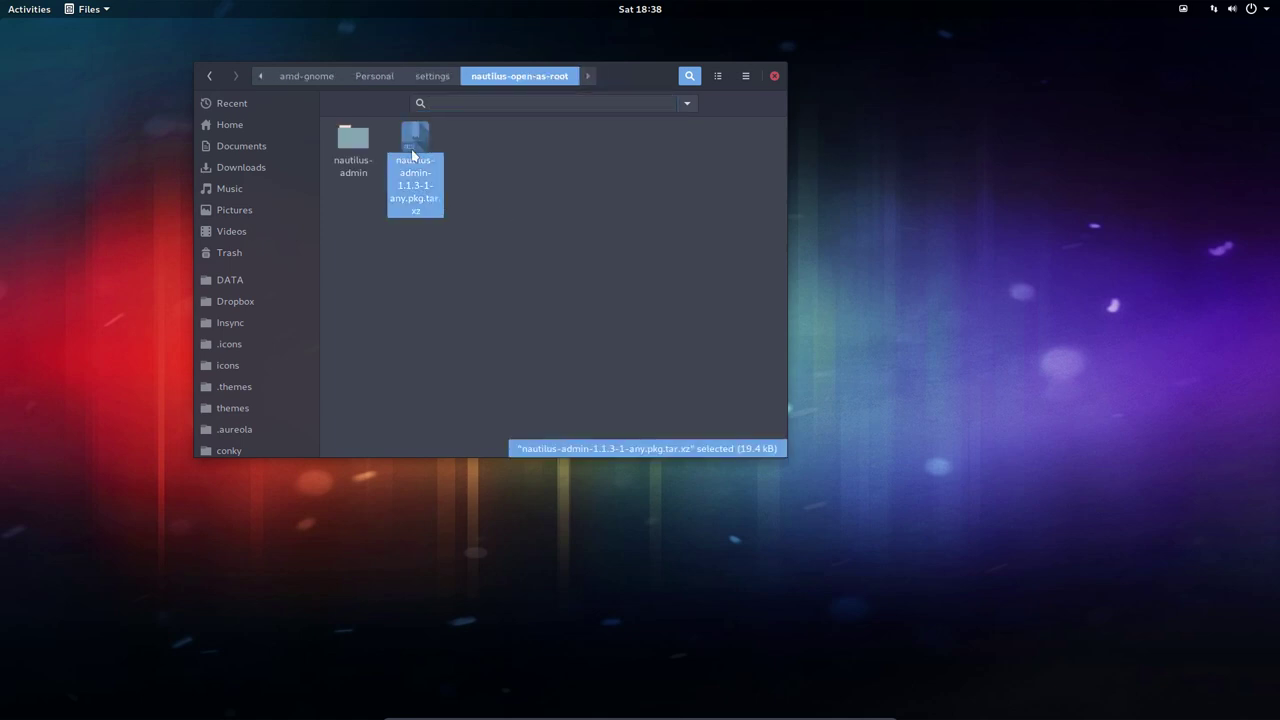
double_click(414, 157)
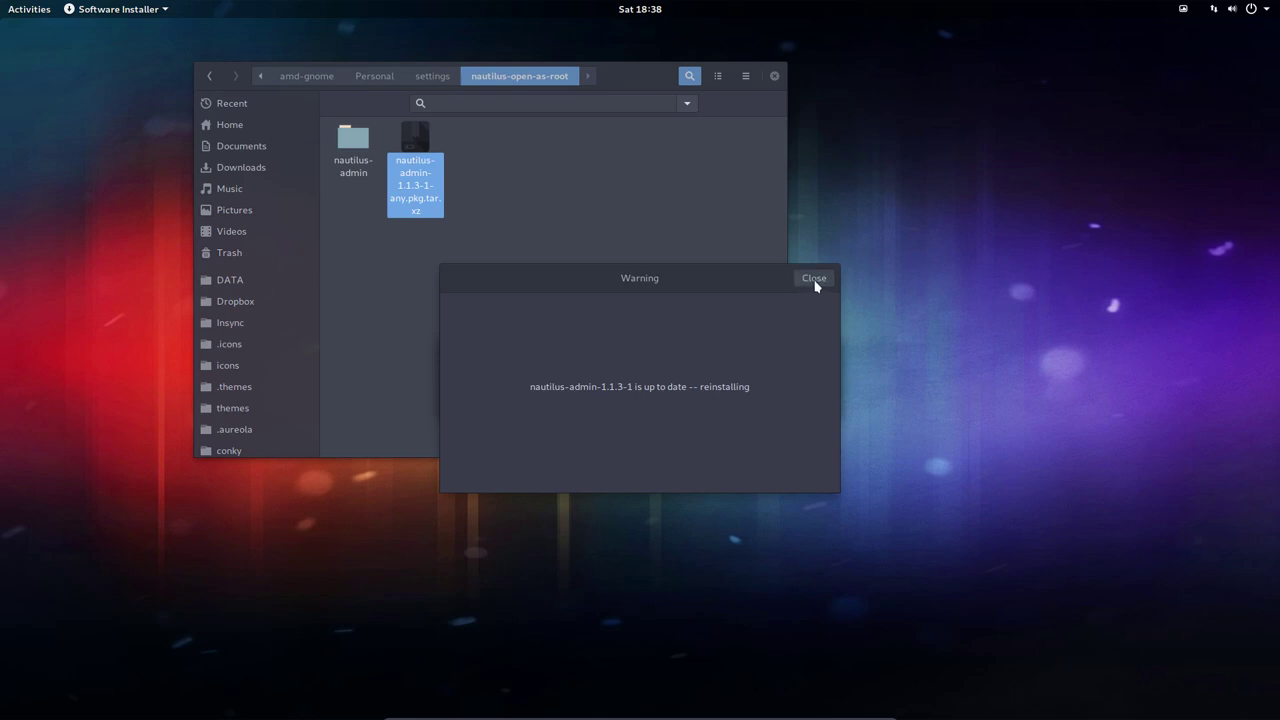
click(815, 282)
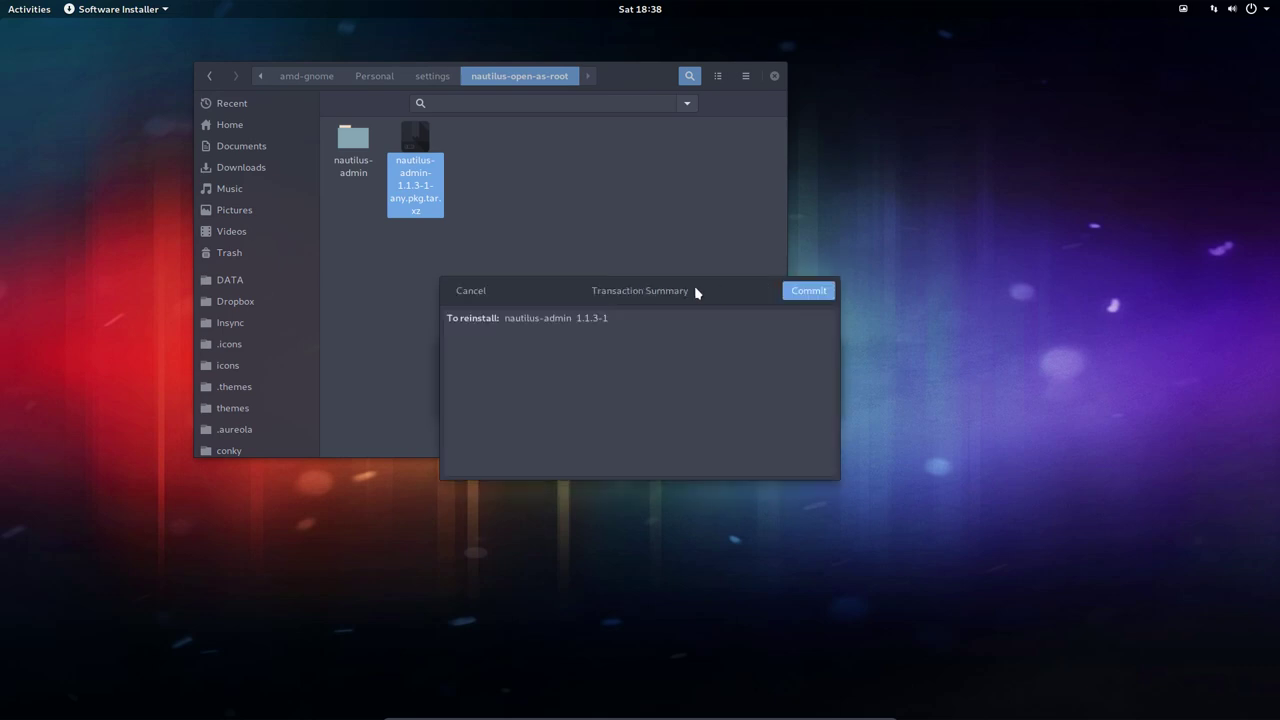
click(471, 291)
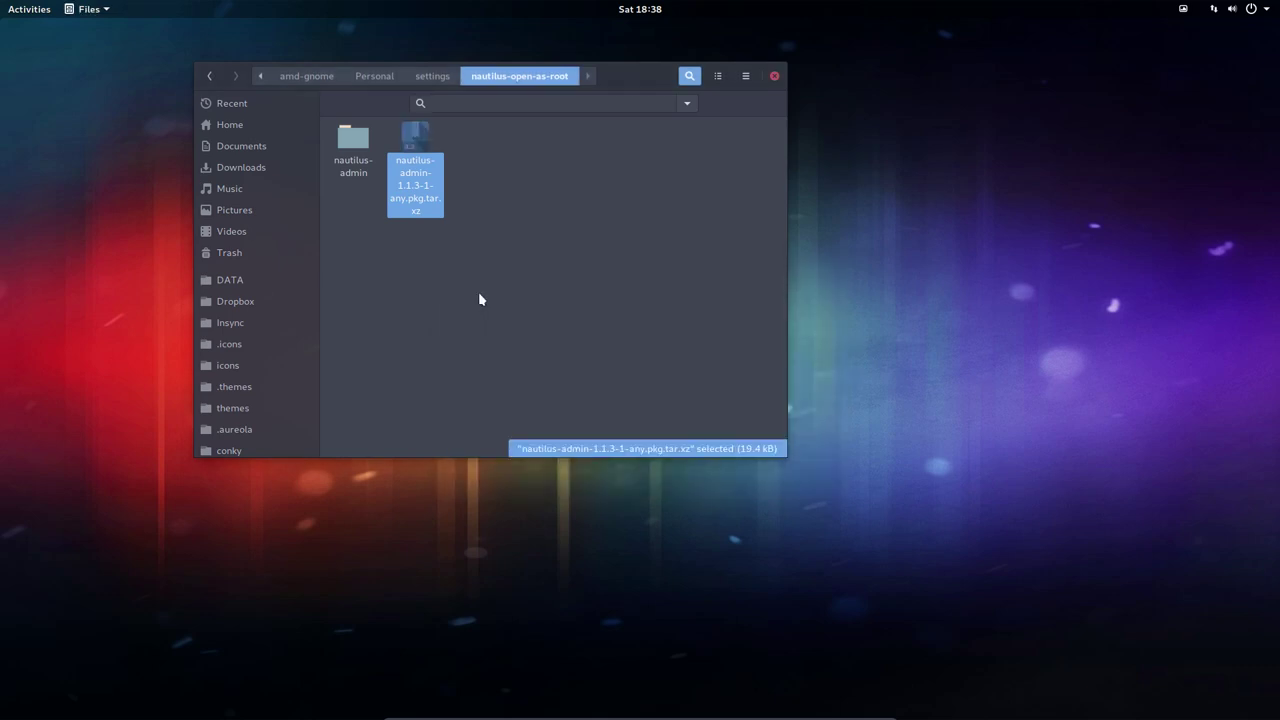
- Return to the settings folder and inspect the option for opening it as administrator
click(432, 80)
right_click(529, 229)
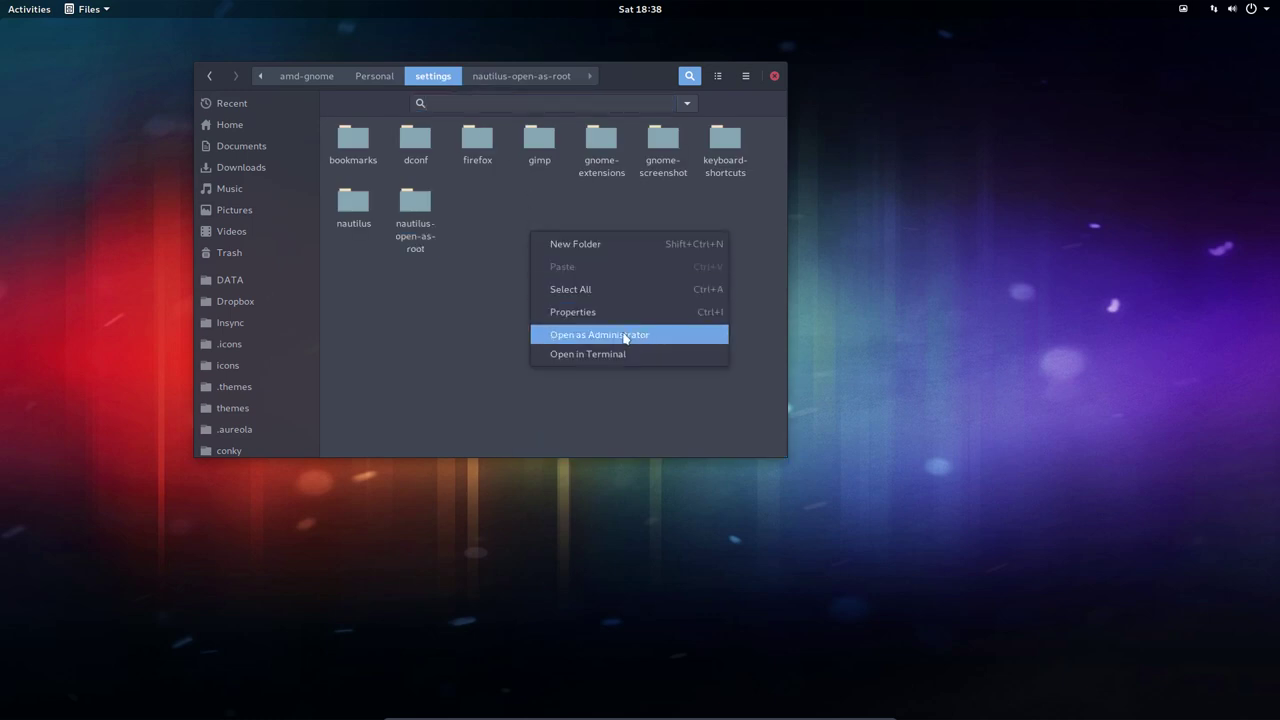
click(428, 272)
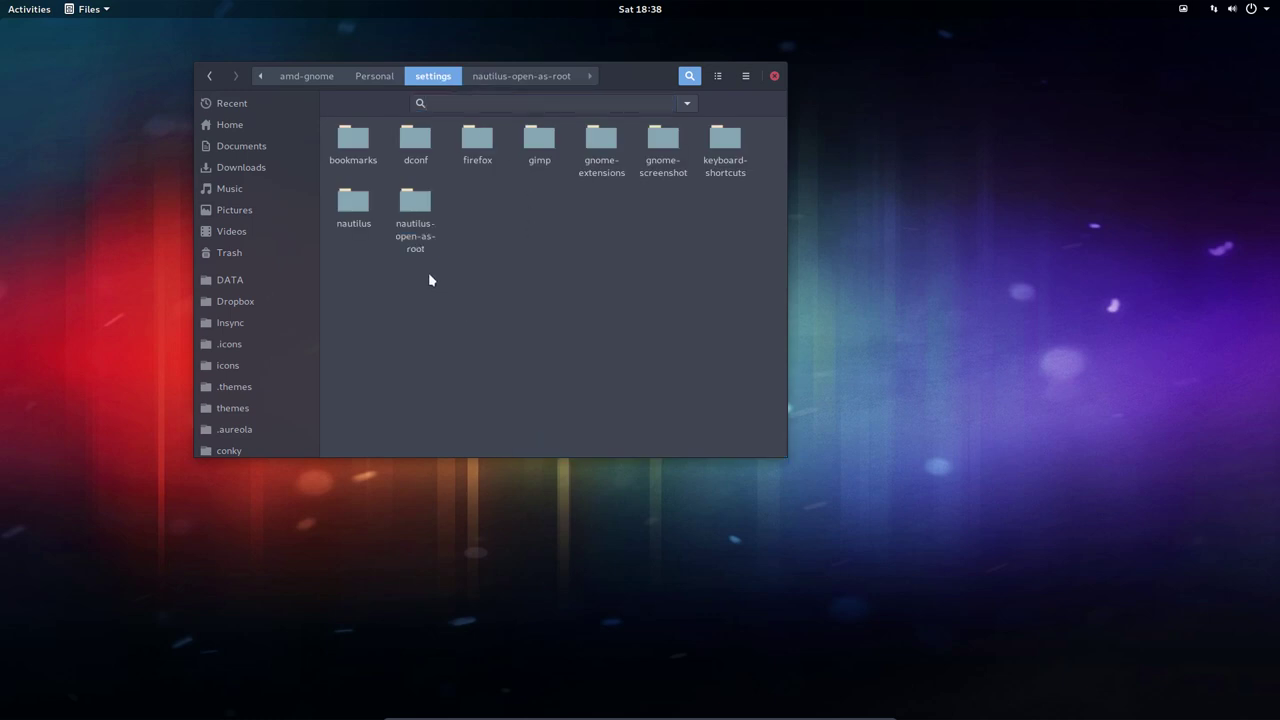
- Inspect the context actions of the dconf folder, including its available scripts, and dismiss them
click(417, 141)
right_click(417, 141)
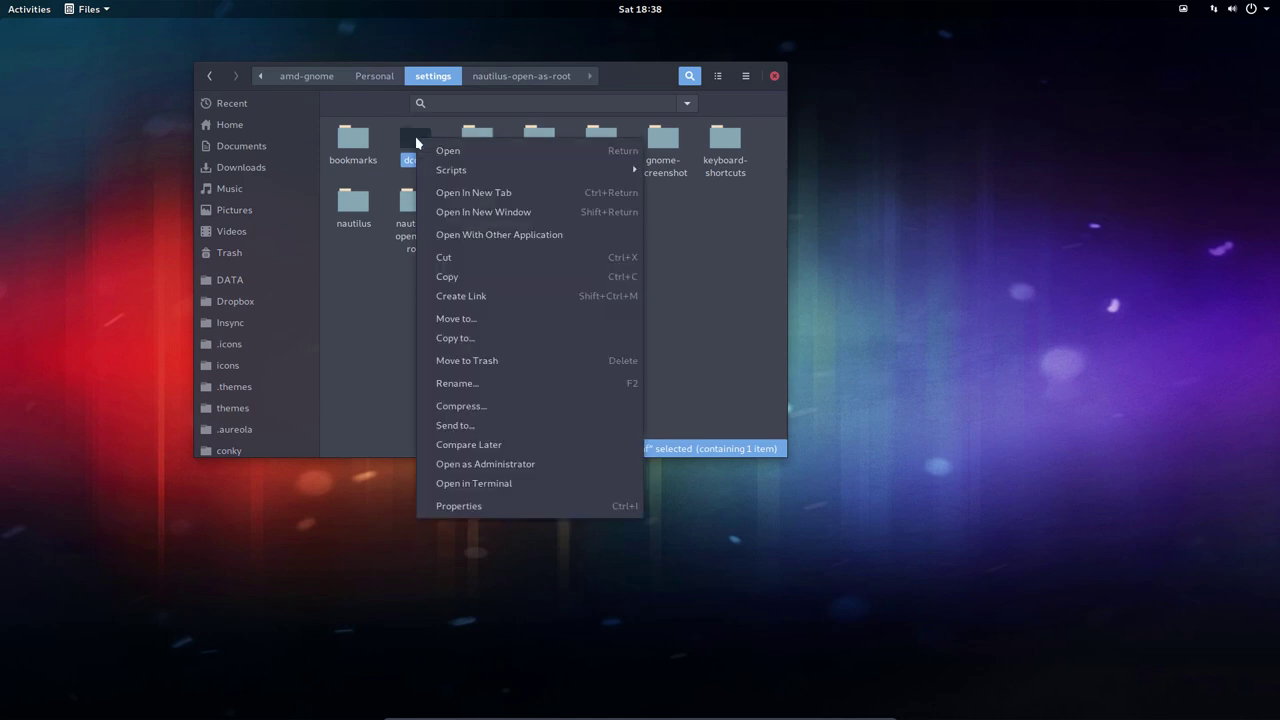
mouse_move(468, 172)
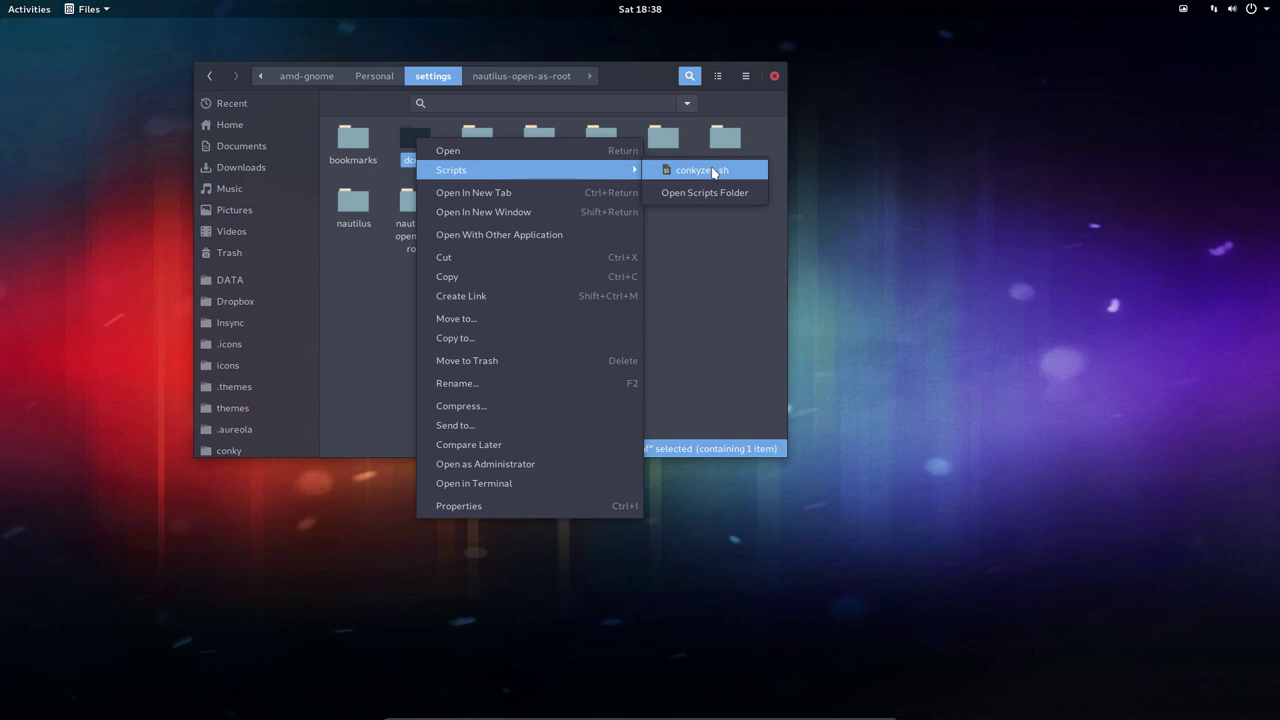
click(400, 241)
- Compare the context actions of the nautilus-open-as-root folder with those of the empty area in the settings folder
click(410, 230)
right_click(418, 208)
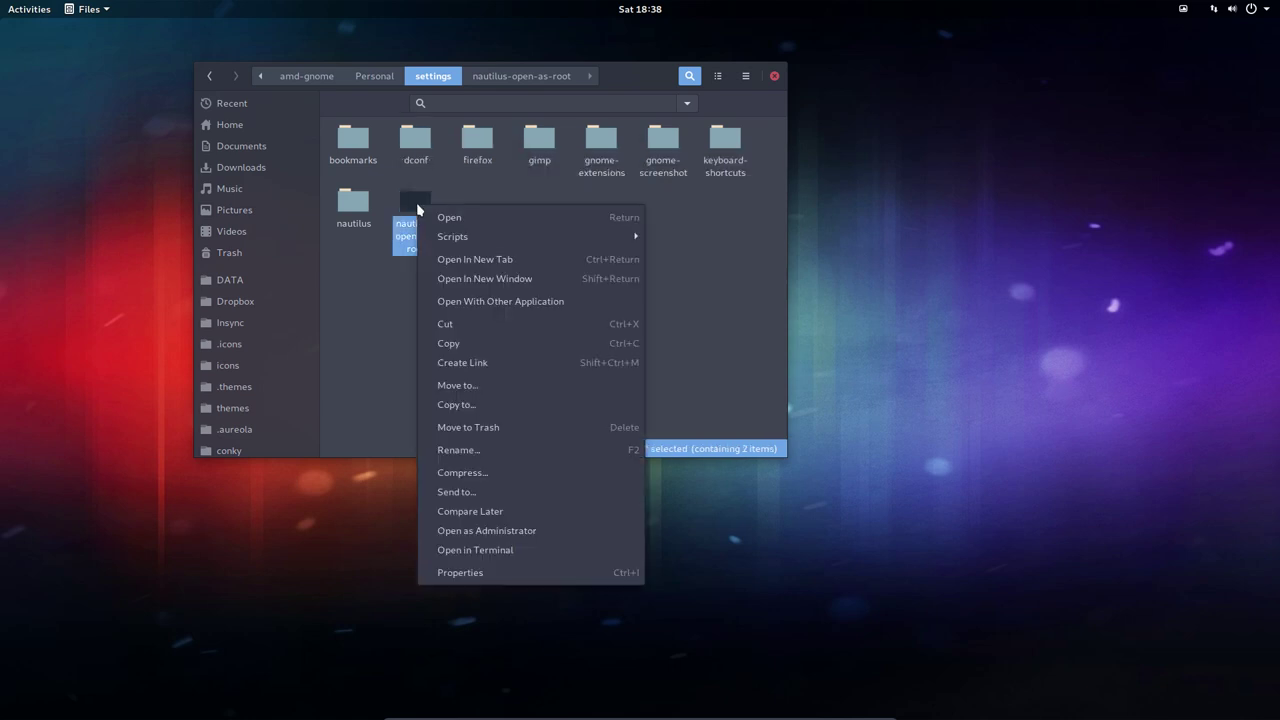
click(714, 243)
right_click(715, 243)
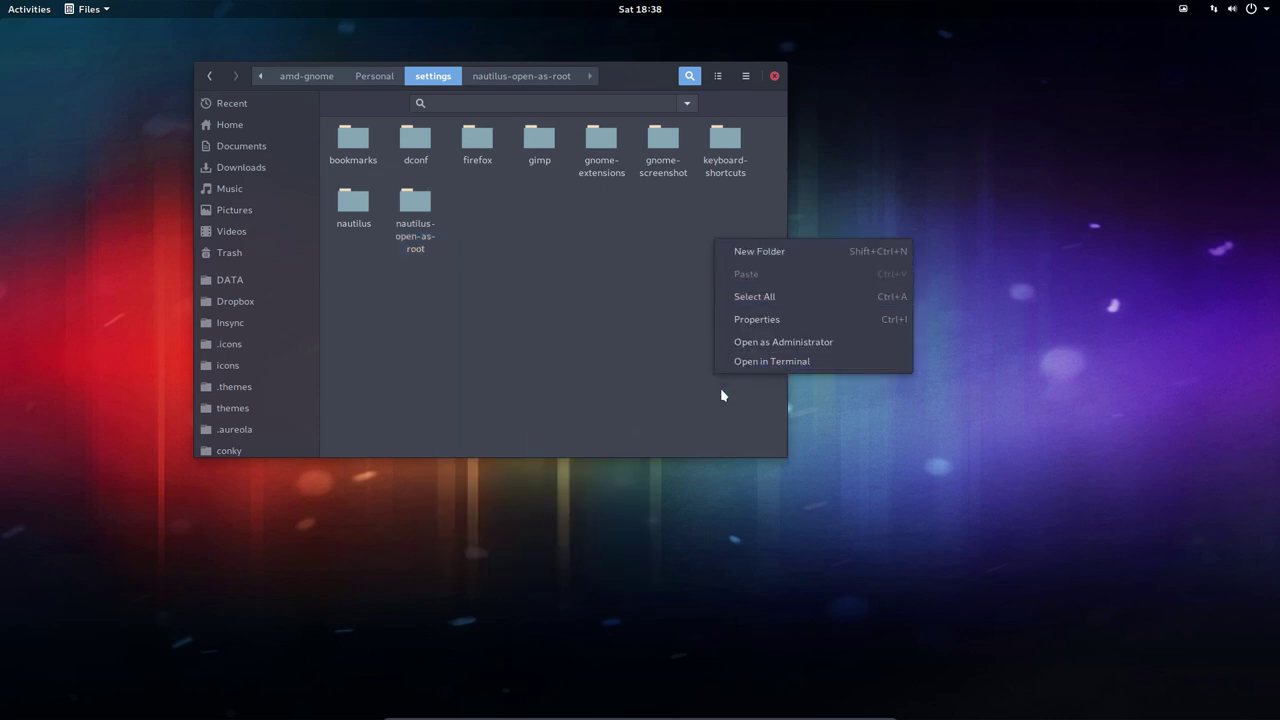
- Review the Open as Administrator option for the dconf folder, dismiss it and clear the selection
click(419, 140)
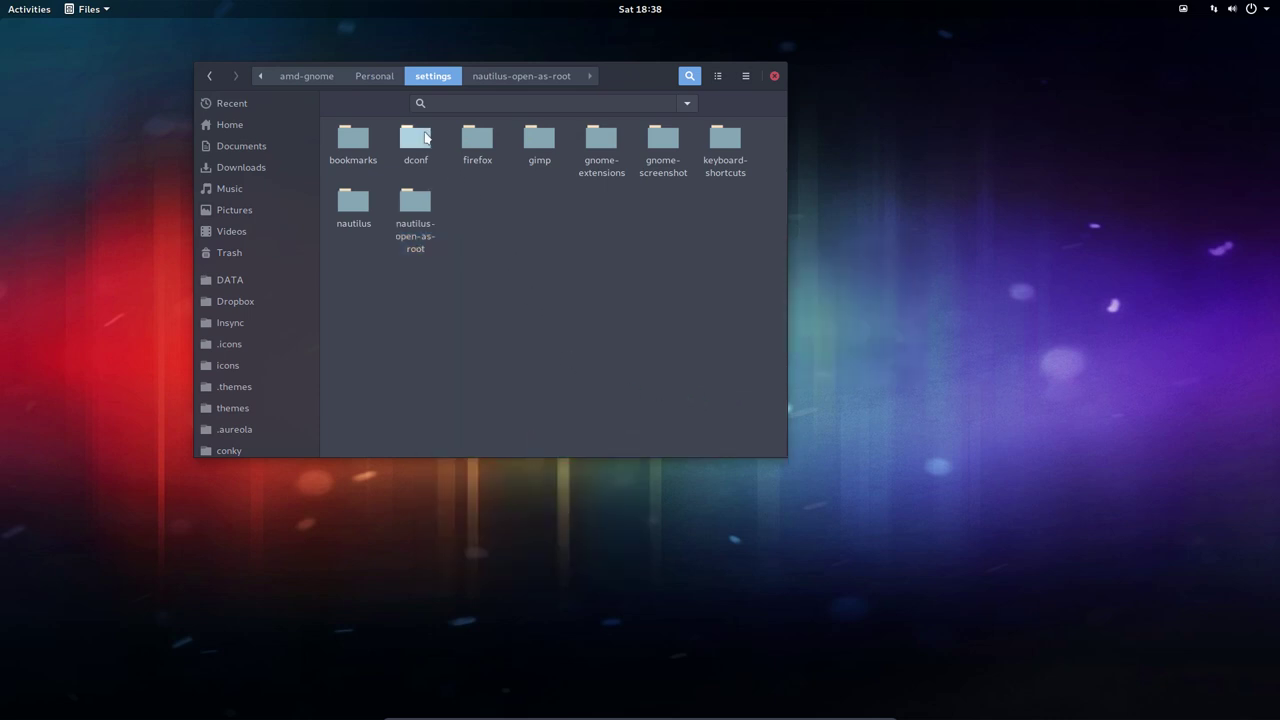
right_click(421, 137)
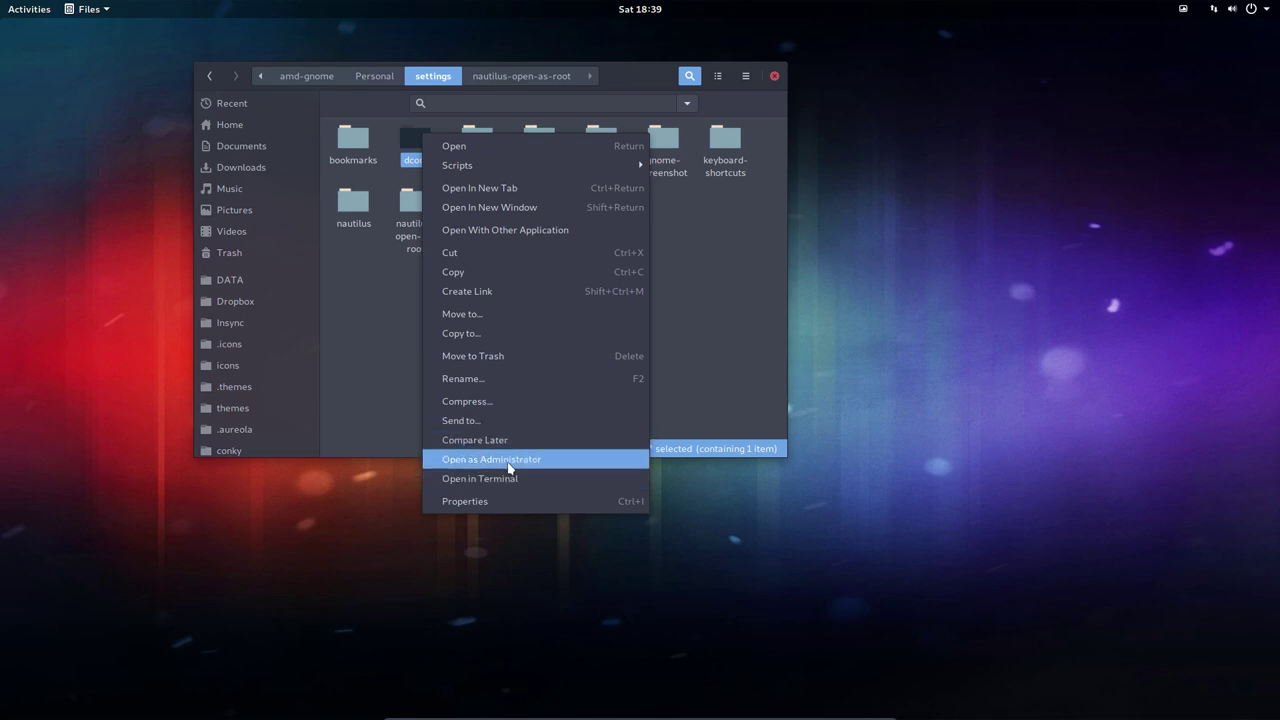
click(402, 411)
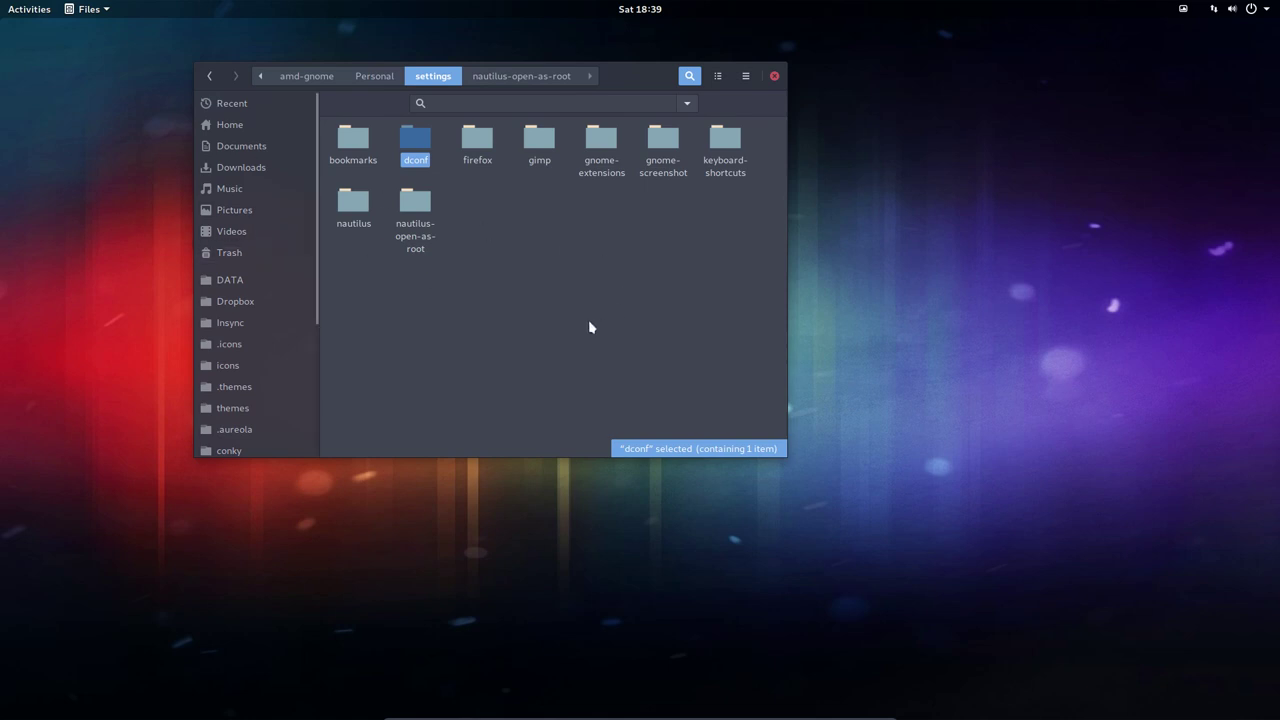
click(507, 316)
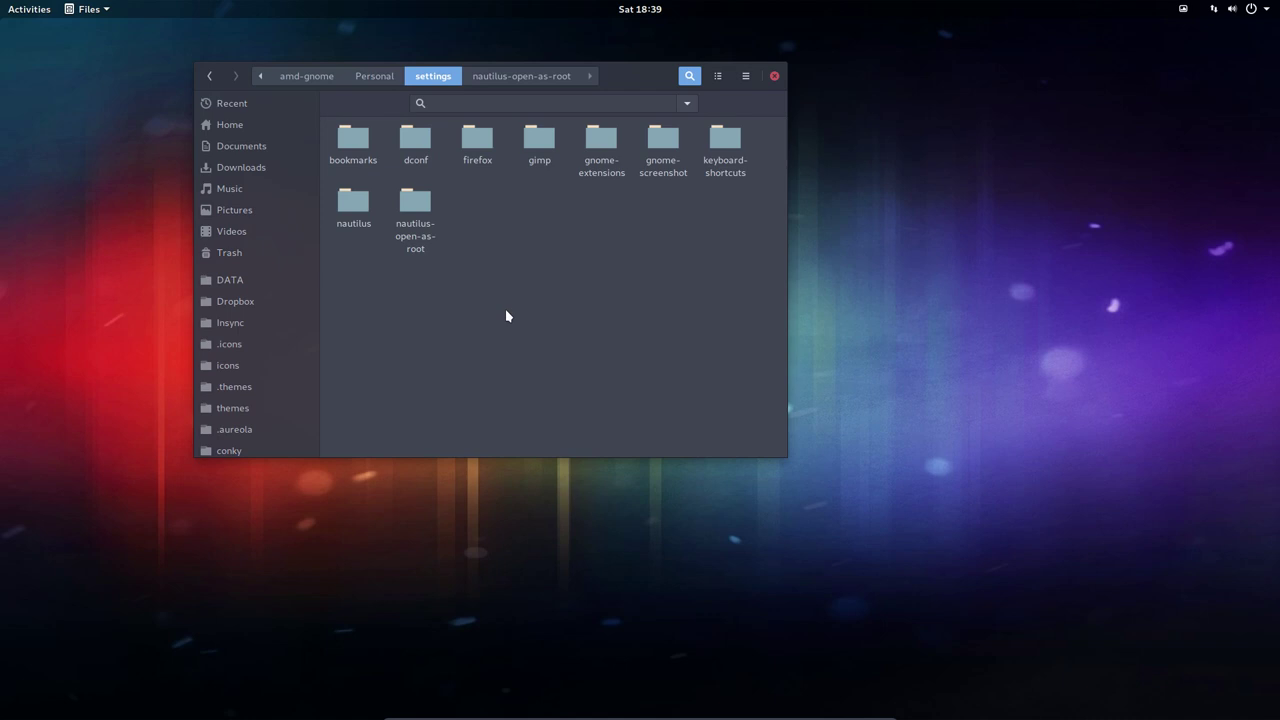
- Maximize the file manager window and open the Computer root from Other Locations
scroll(283, 338, down, 5)
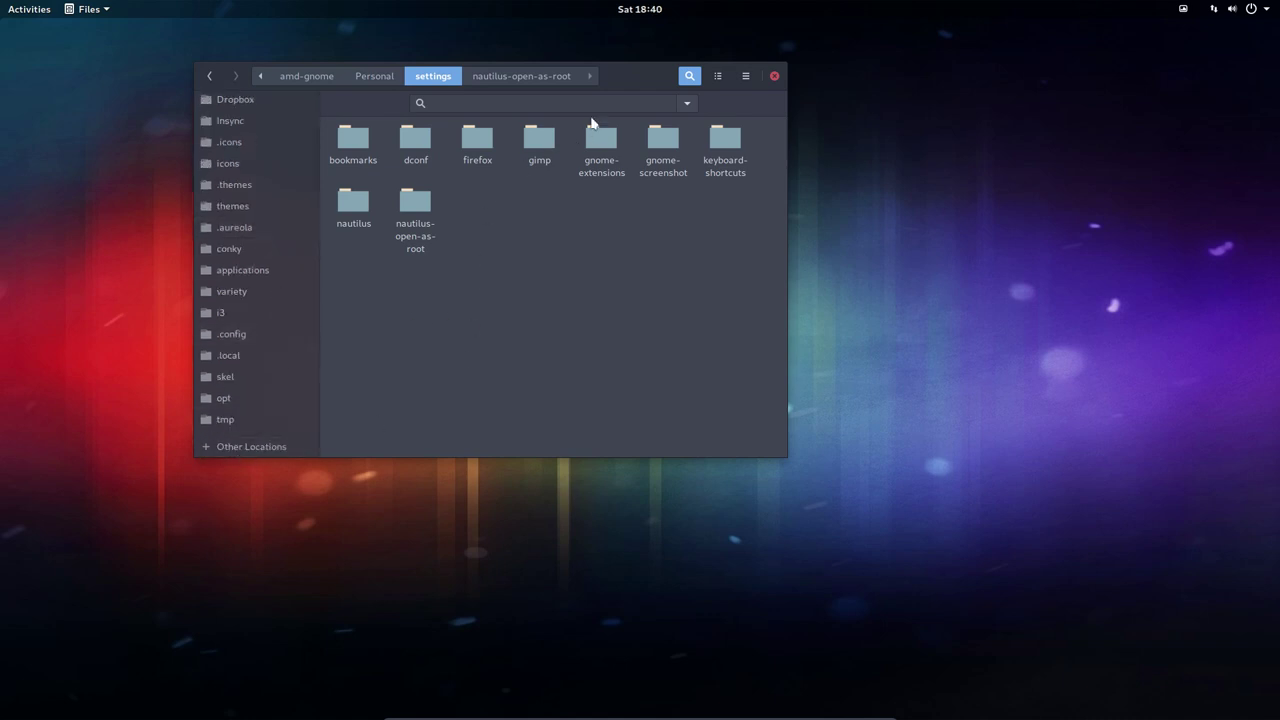
double_click(621, 73)
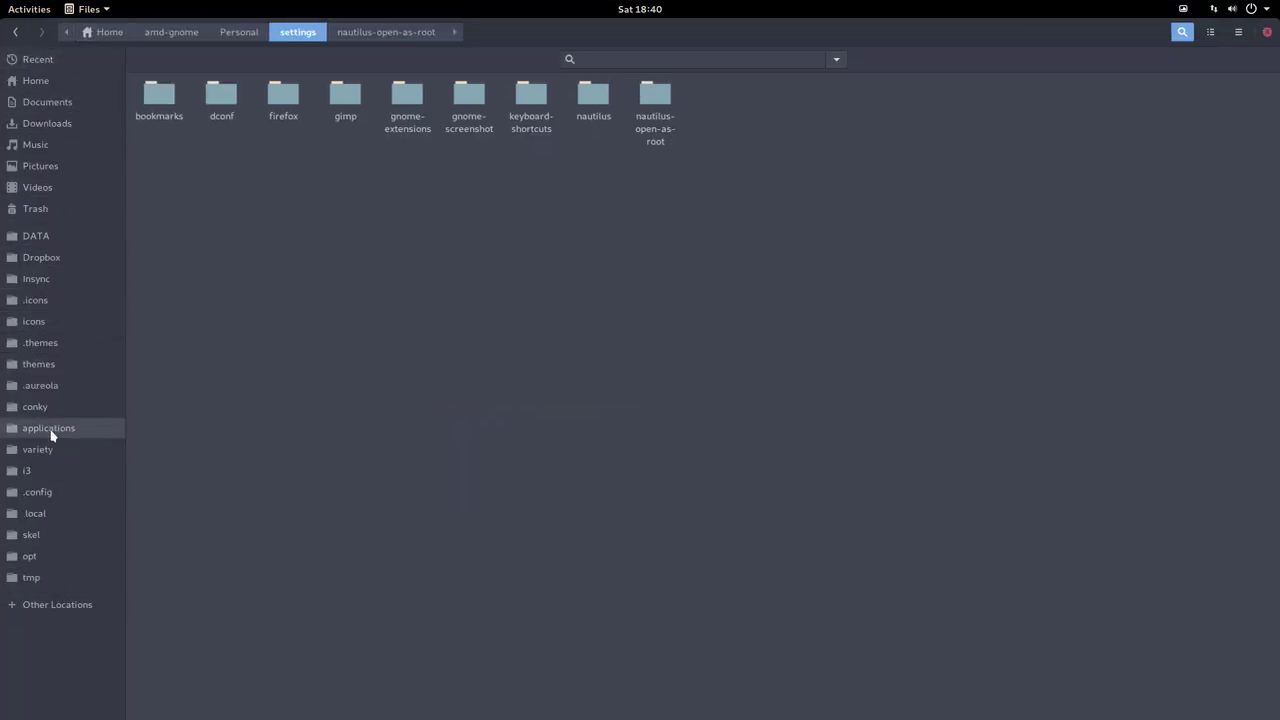
click(42, 606)
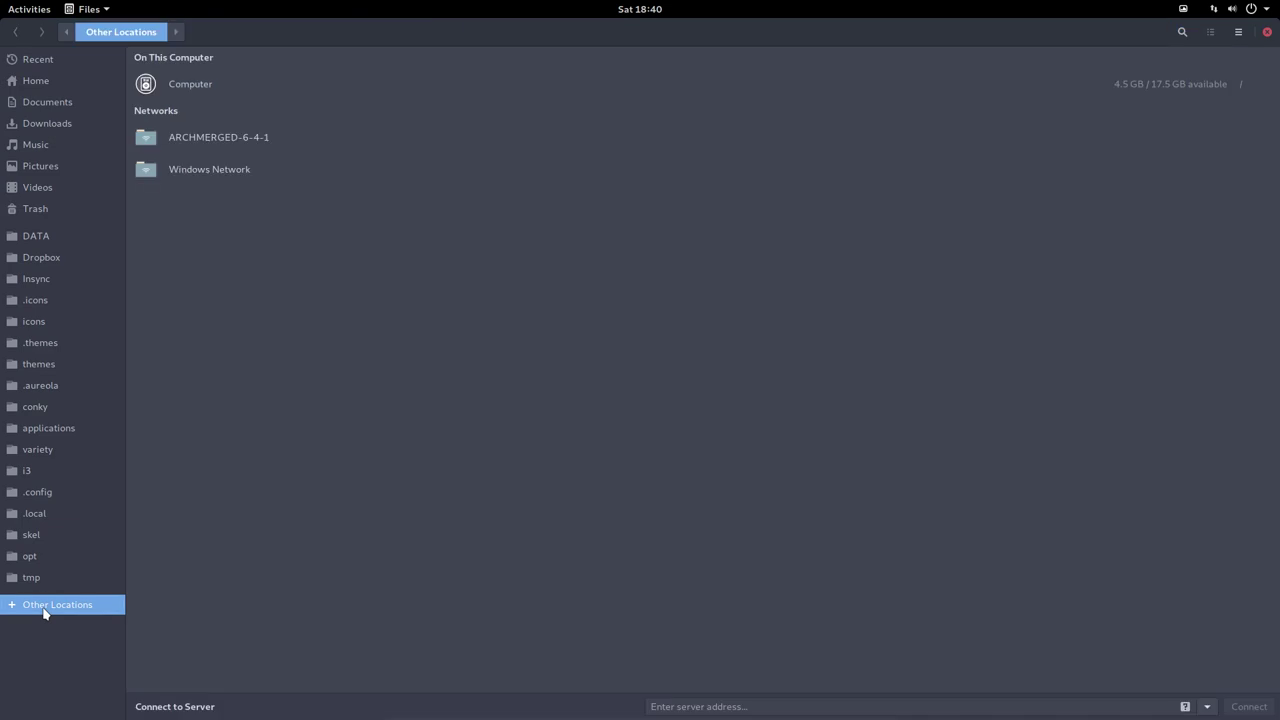
click(195, 86)
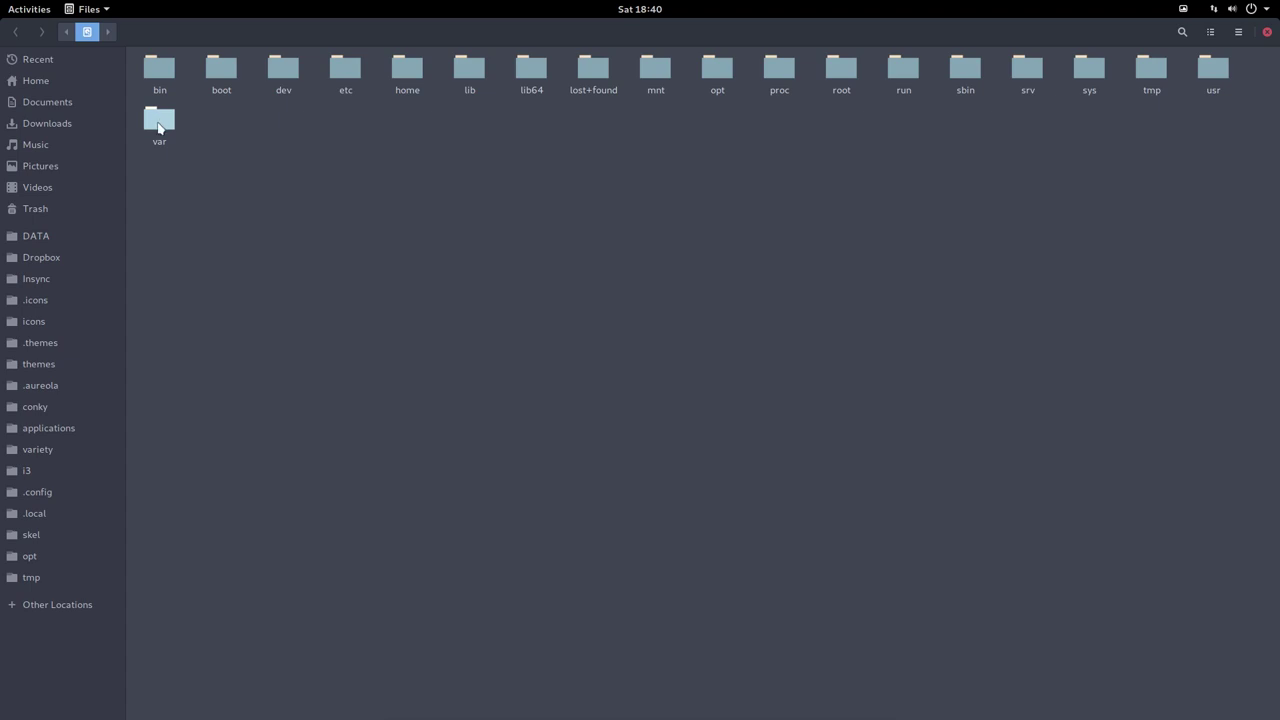
- Open the applications folder inside usr/share
double_click(1206, 72)
click(645, 78)
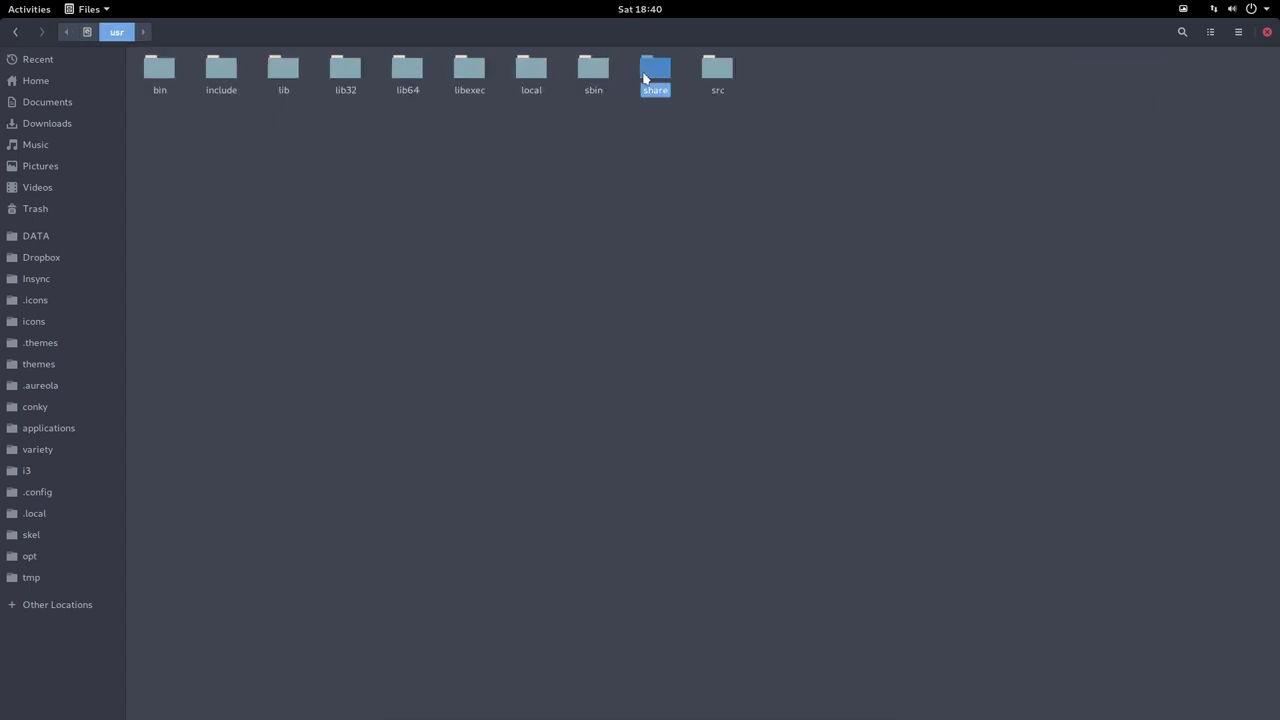
double_click(645, 78)
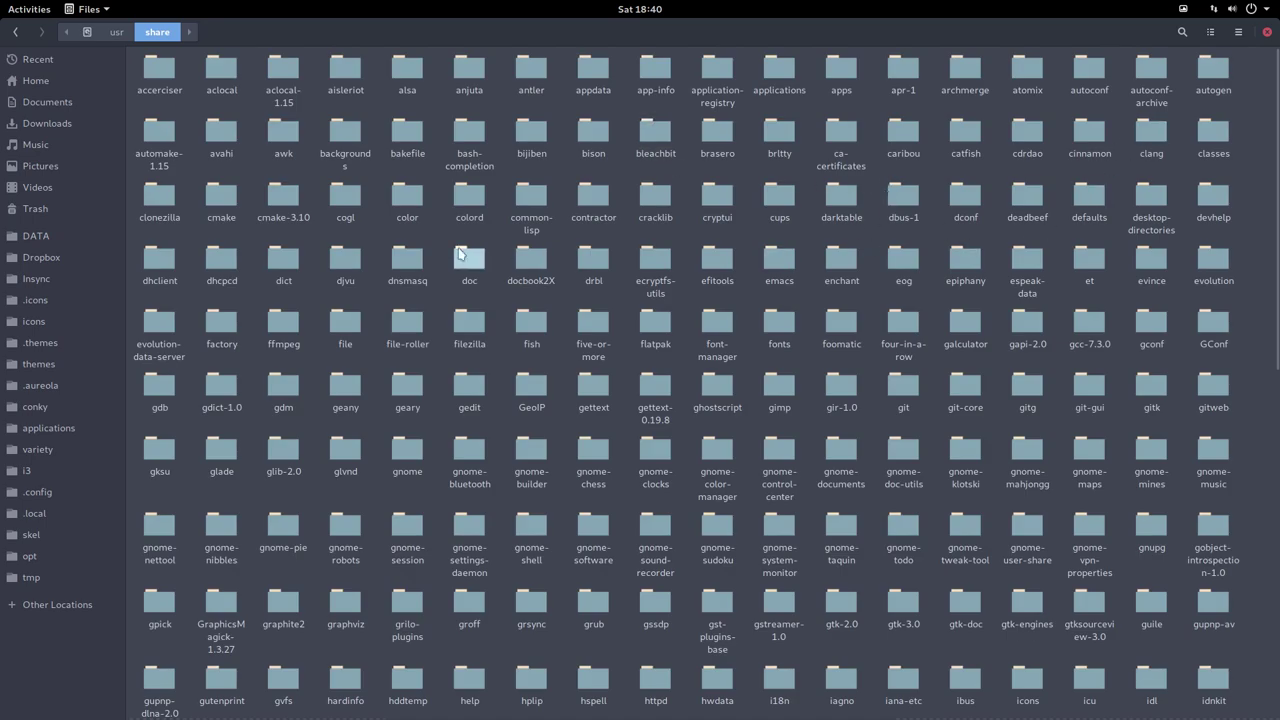
click(794, 73)
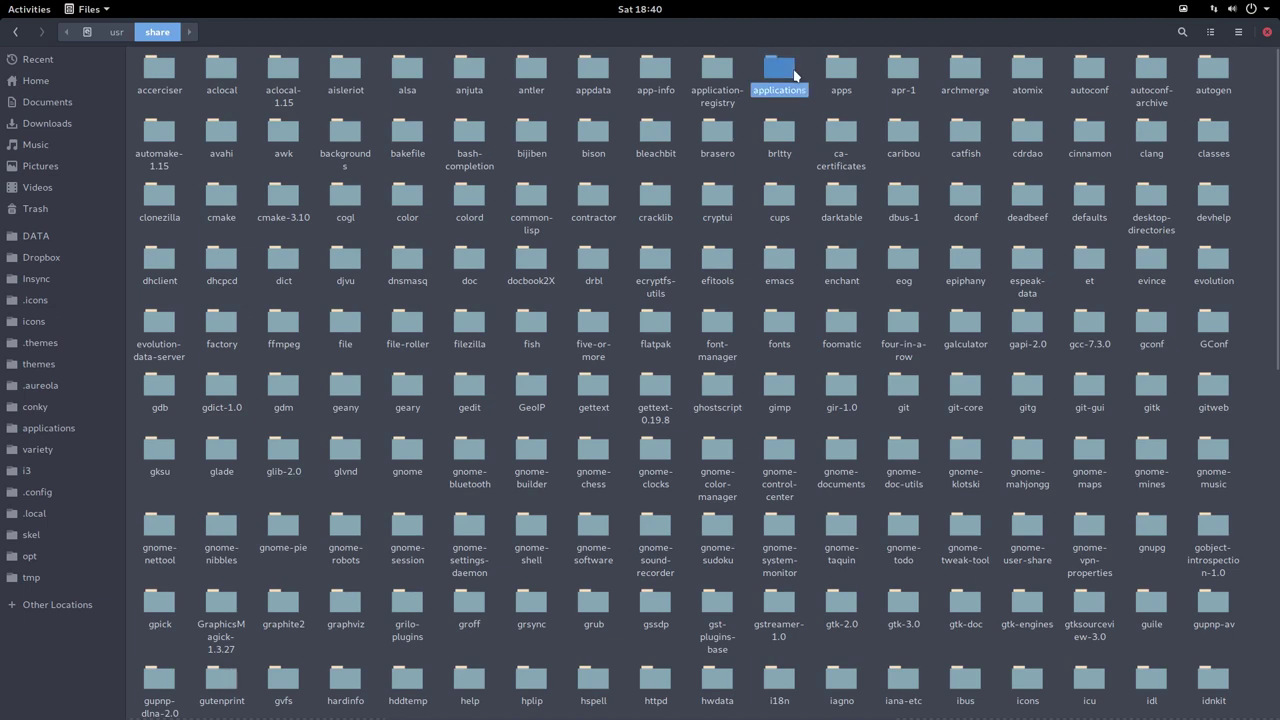
double_click(794, 73)
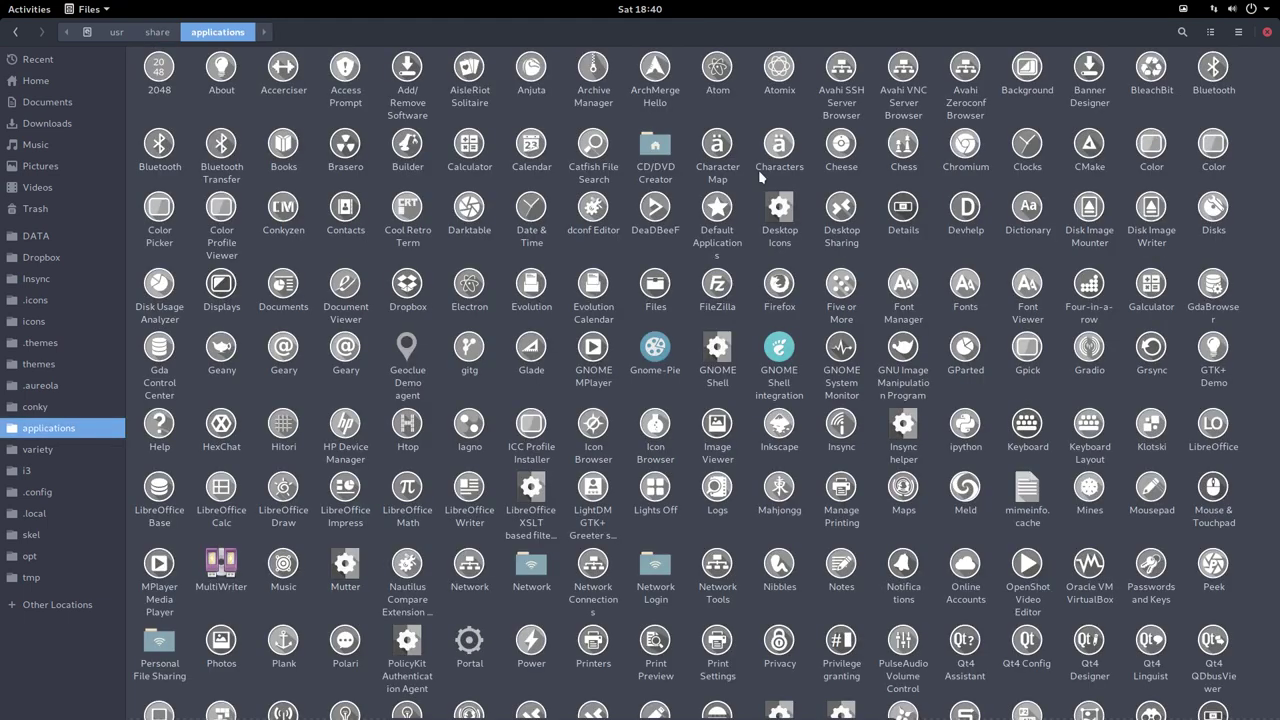
- Look through the application launchers in usr/share/applications and close the file manager window
scroll(760, 177, down, 5)
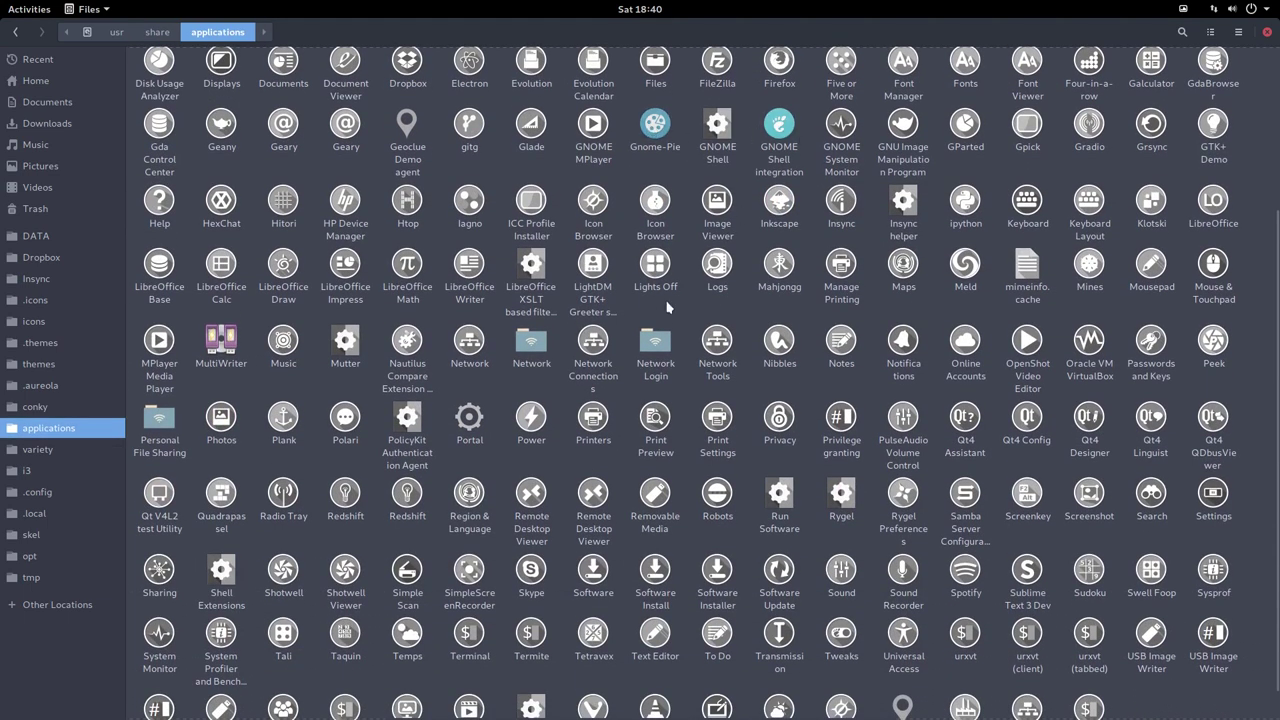
scroll(660, 330, down, 1)
scroll(655, 340, up, 5)
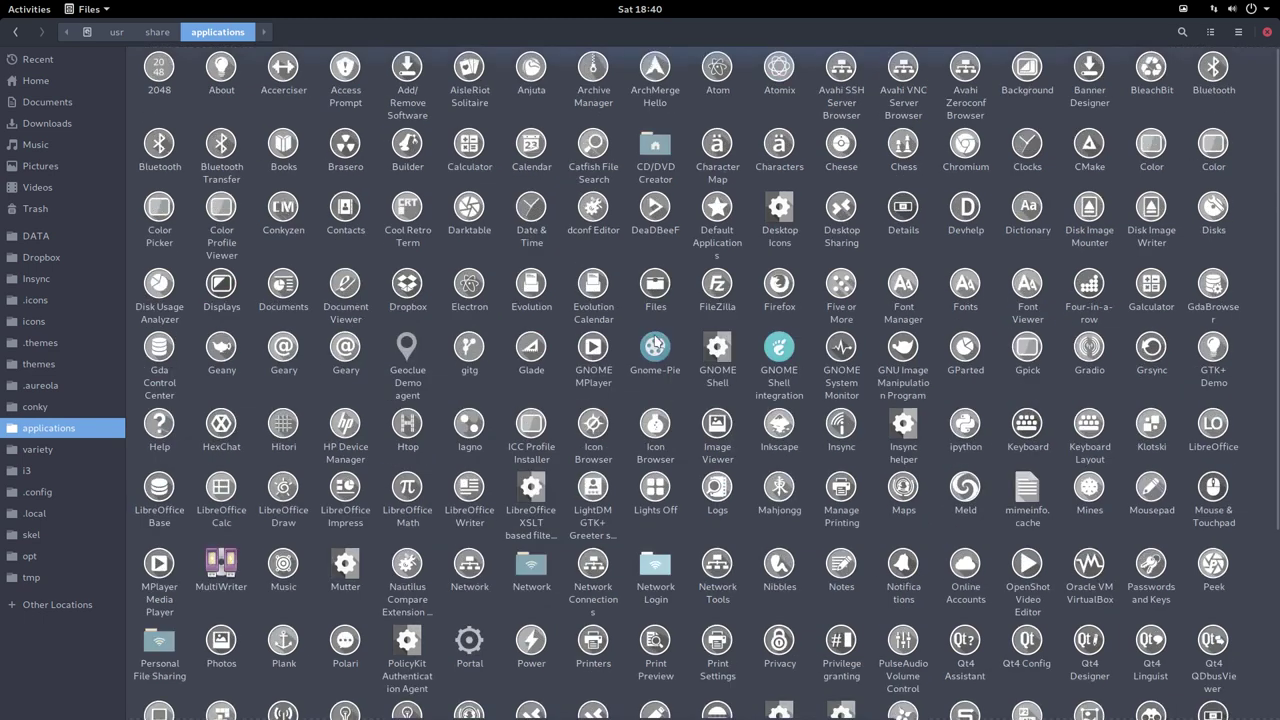
click(608, 316)
drag(619, 347, 650, 325)
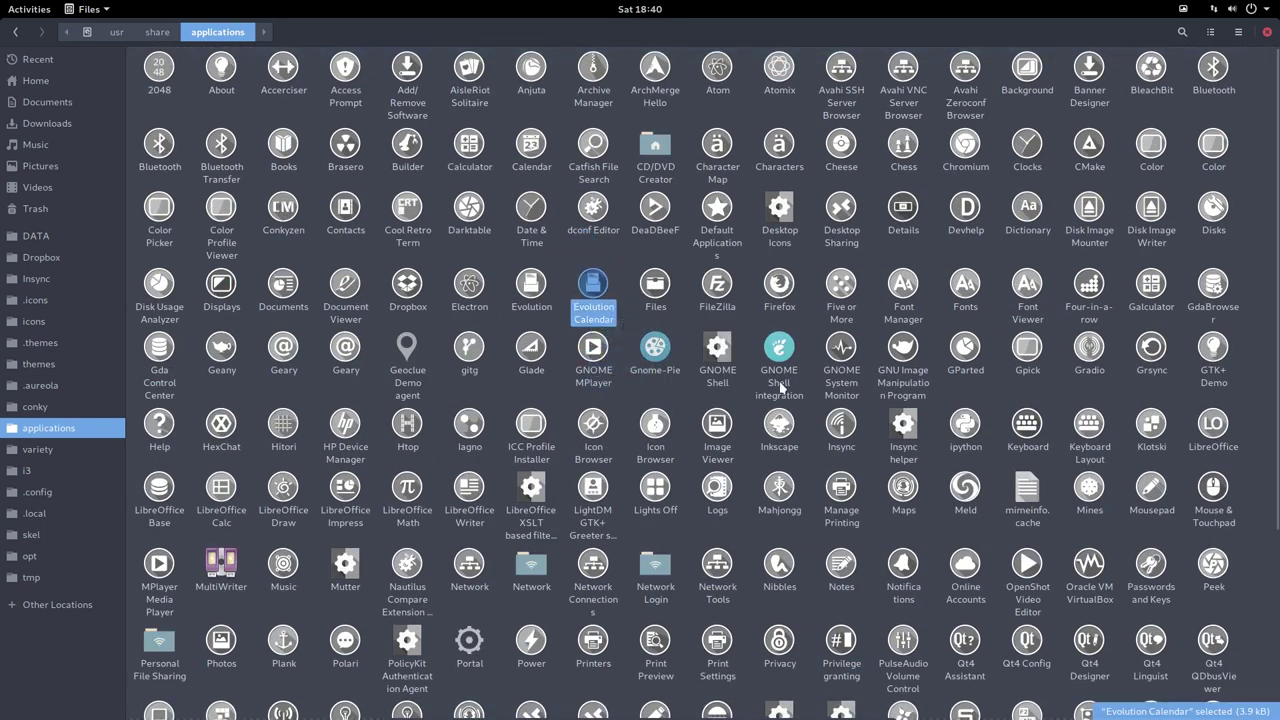
click(1267, 33)
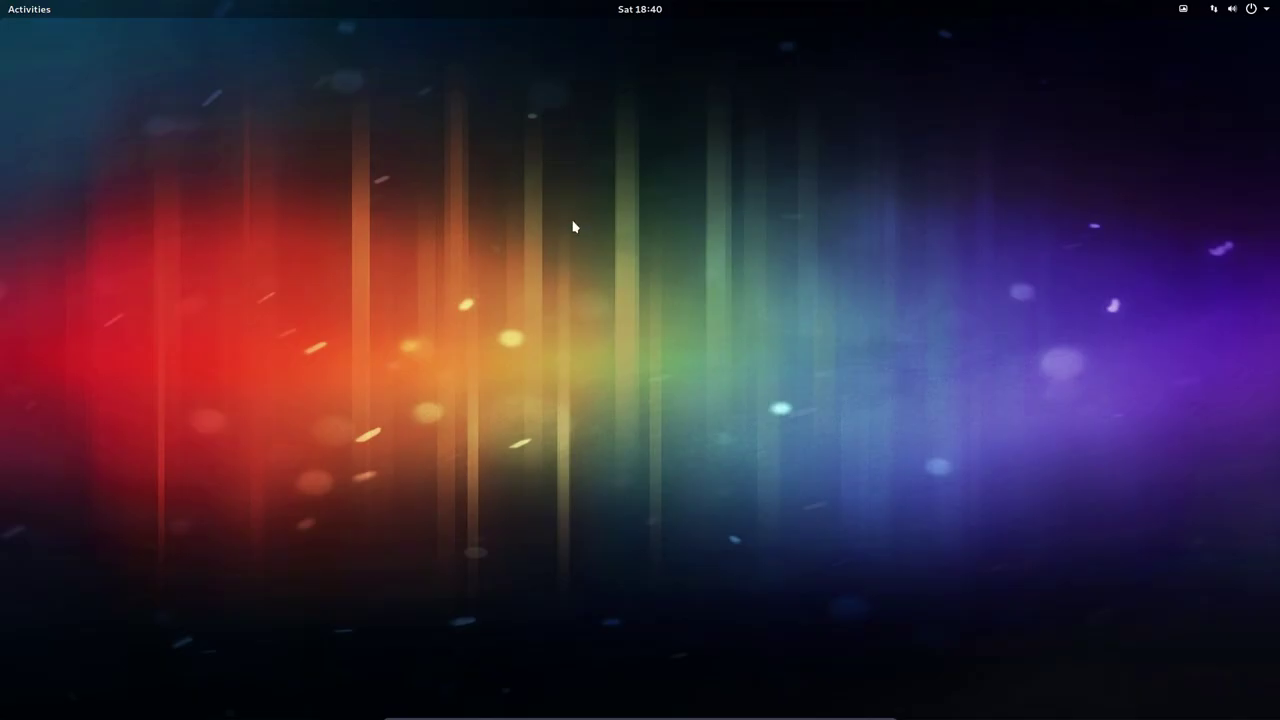